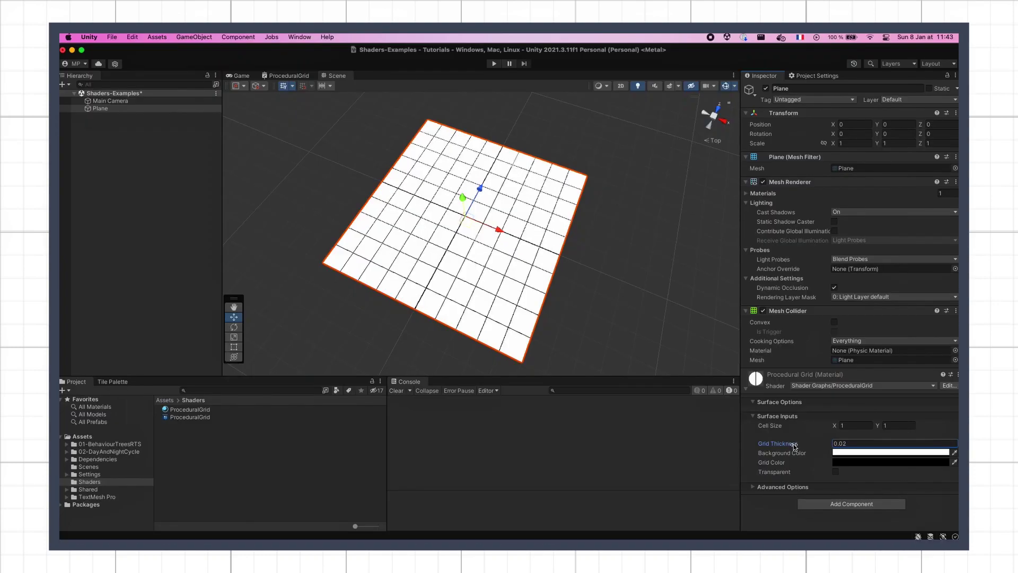
# Set the plane's grid material to cell size 1.06 by 1.45, grid thickness 0.11, blue background colour and white grid colour
pyautogui.moveTo(790, 444); pyautogui.dragTo(879, 367)
pyautogui.click(839, 428)
pyautogui.write('0.12')
pyautogui.click(848, 453)
pyautogui.click(912, 379)
pyautogui.click(839, 462)
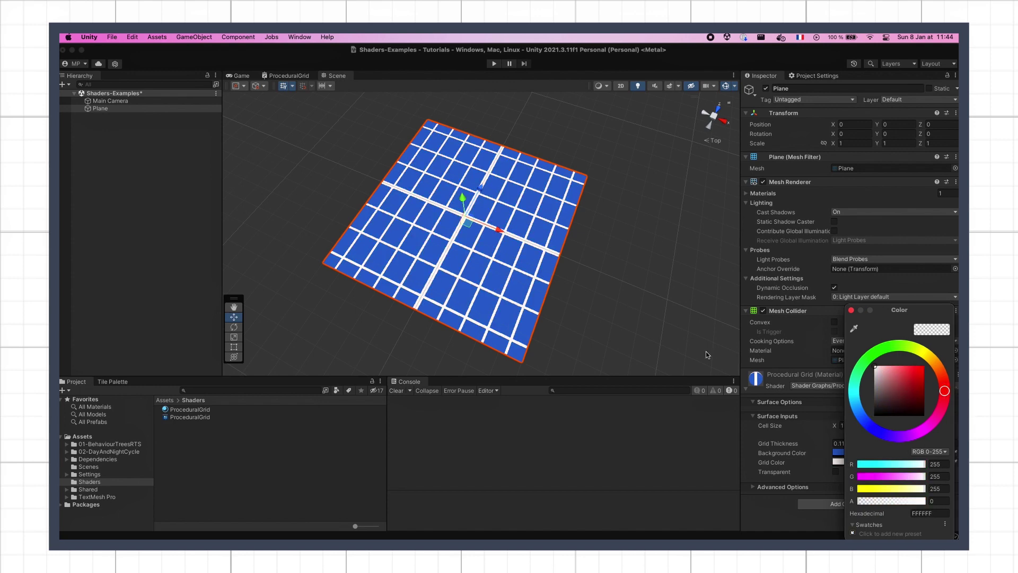
# Turn on the Transparent option of the plane's Procedural Grid material and deselect the plane
pyautogui.click(608, 315)
pyautogui.keyDown('alt'); pyautogui.moveTo(608, 336); pyautogui.dragTo(626, 314); pyautogui.keyUp('alt')
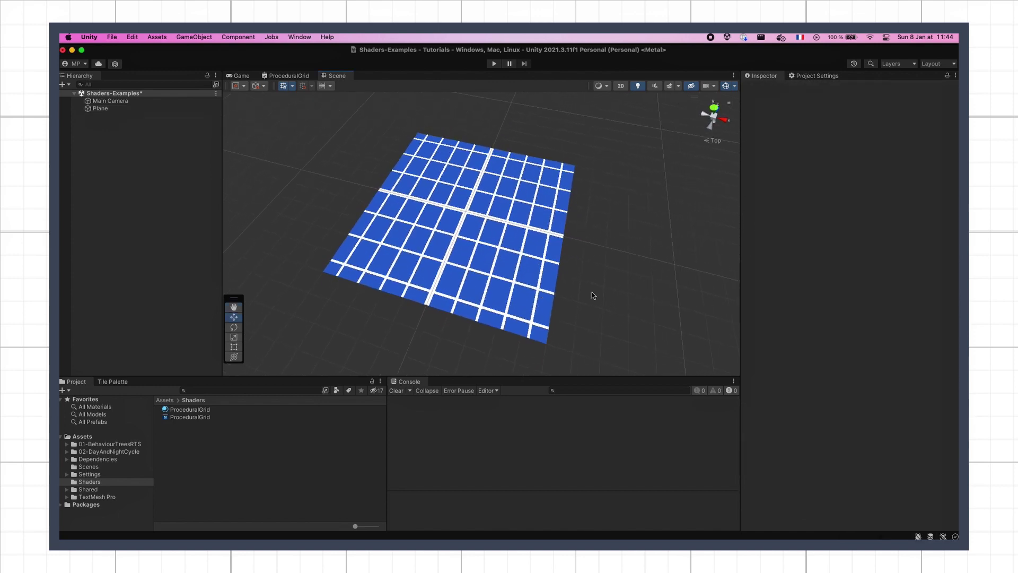
pyautogui.click(536, 278)
pyautogui.click(836, 472)
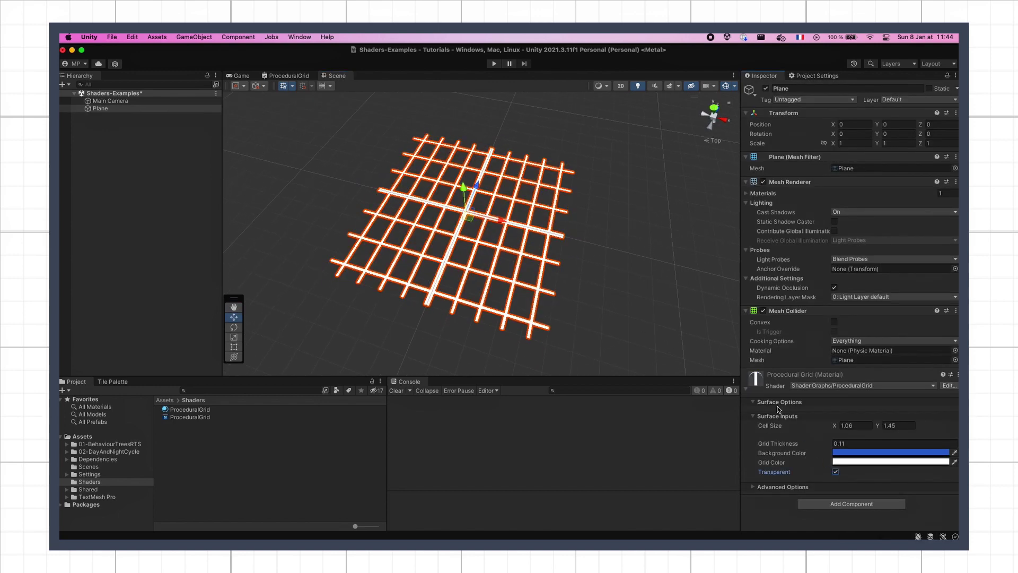
pyautogui.click(655, 313)
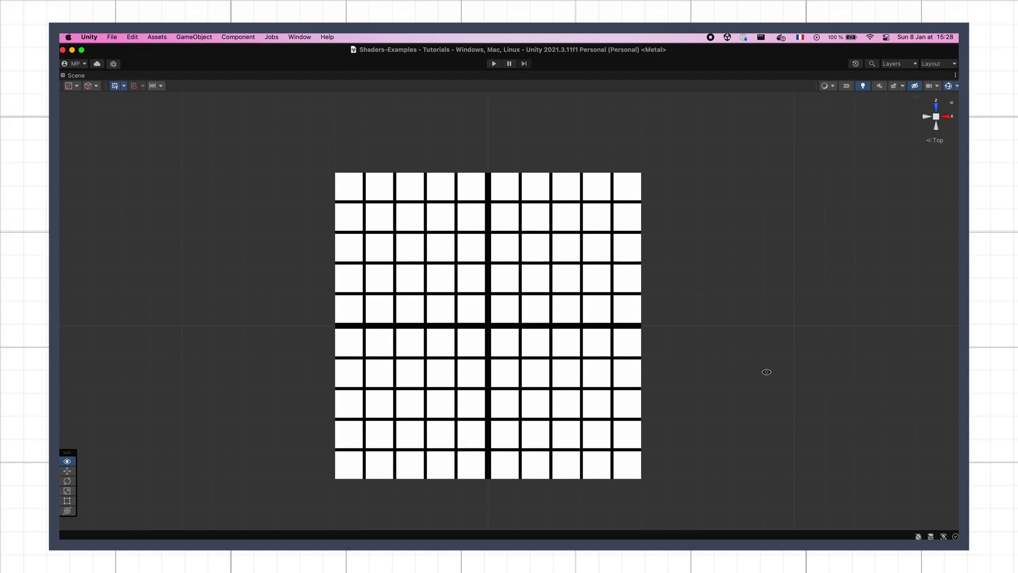
pyautogui.keyDown('alt'); pyautogui.moveTo(766, 371); pyautogui.dragTo(832, 264); pyautogui.keyUp('alt')
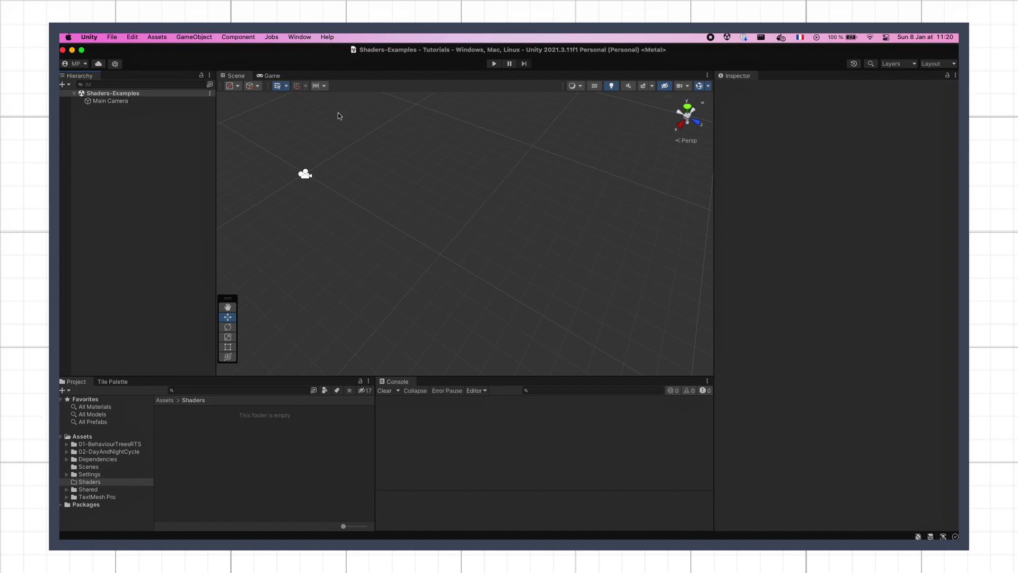
# Check the Universal RP package in the Package Manager and the render pipeline asset in the project's Graphics settings
pyautogui.click(299, 36)
pyautogui.click(316, 133)
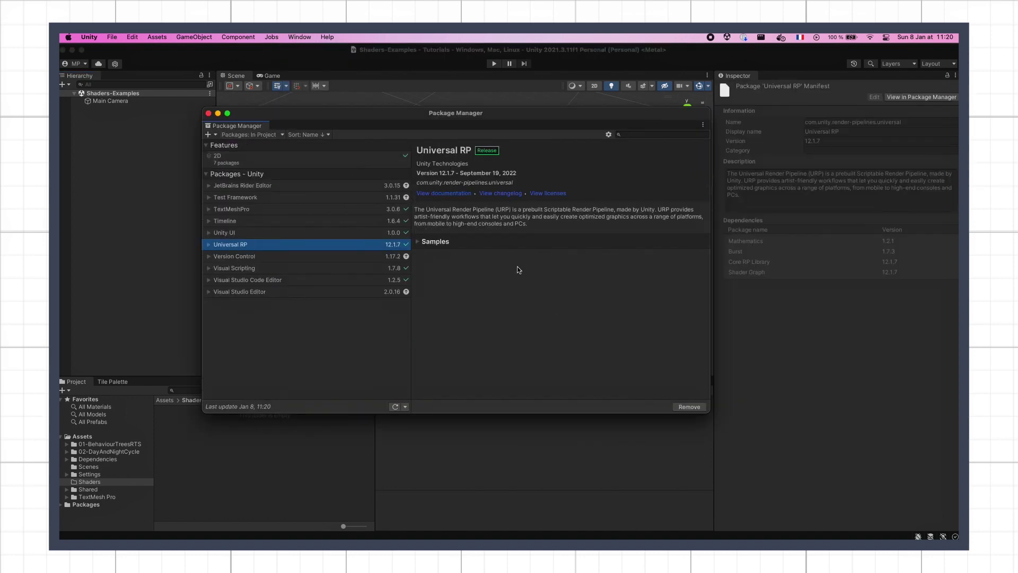
pyautogui.click(208, 113)
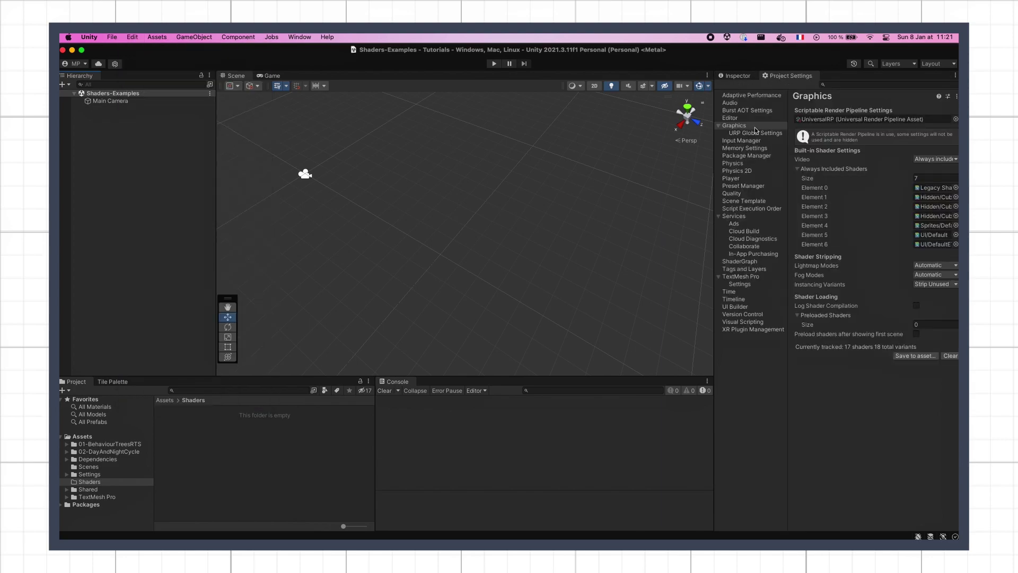
pyautogui.moveTo(713, 156); pyautogui.dragTo(646, 156)
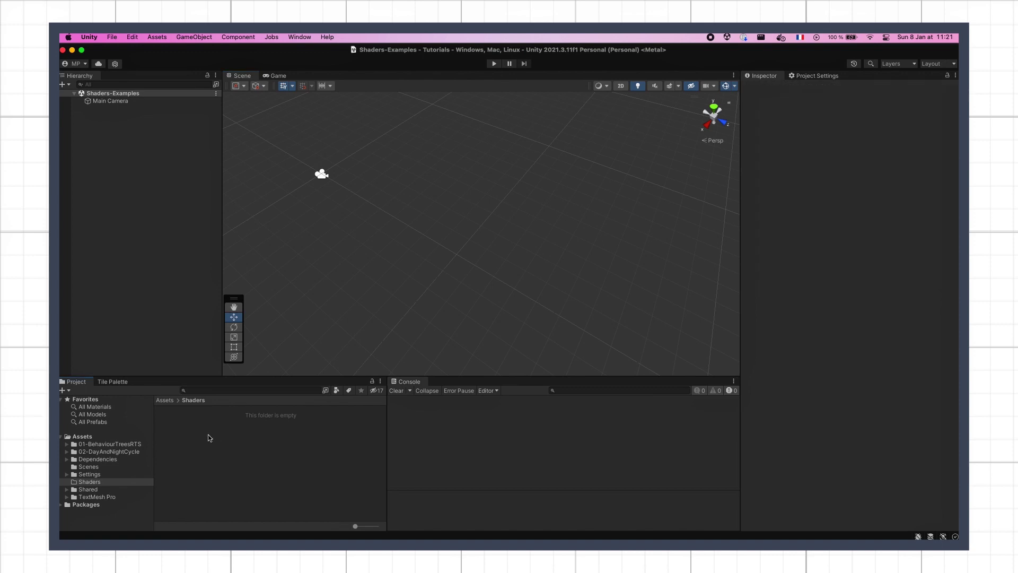
# Create a URP Unlit Shader Graph named ProceduralGrid in the Shaders folder
pyautogui.rightClick(208, 435)
pyautogui.moveTo(265, 276)
pyautogui.moveTo(395, 281)
pyautogui.moveTo(392, 89)
pyautogui.moveTo(488, 89)
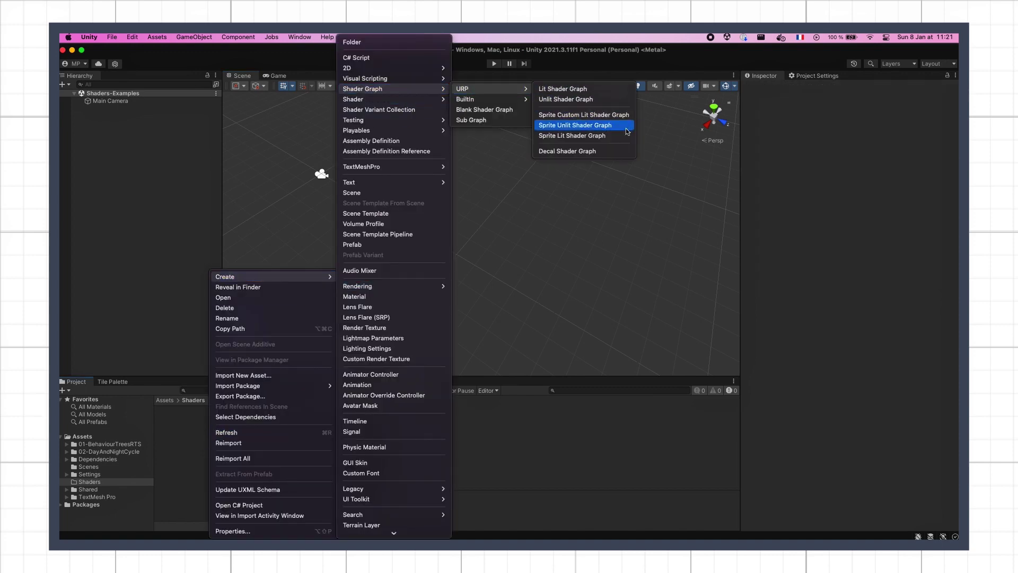
pyautogui.click(572, 101)
pyautogui.write('ProceduralGrid')
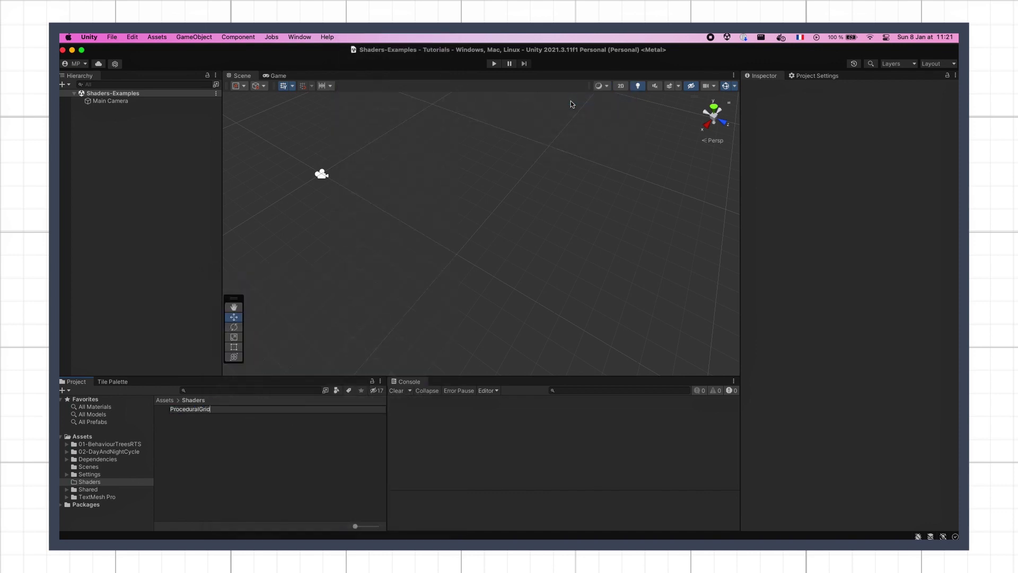
pyautogui.press('Return')
# Create a material from the ProceduralGrid shader graph and name it ProceduralGrid
pyautogui.rightClick(187, 412)
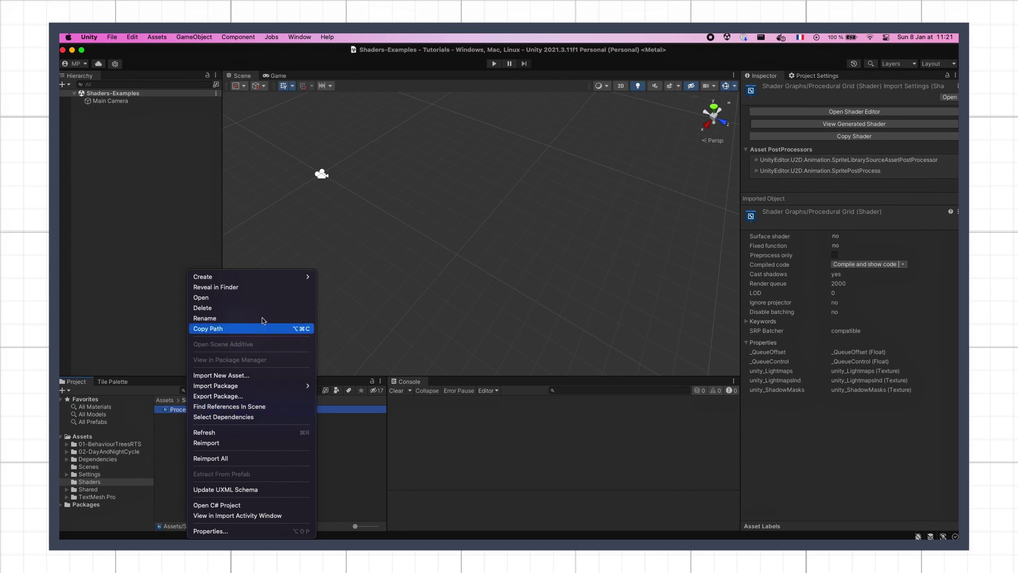
pyautogui.moveTo(228, 277)
pyautogui.click(340, 293)
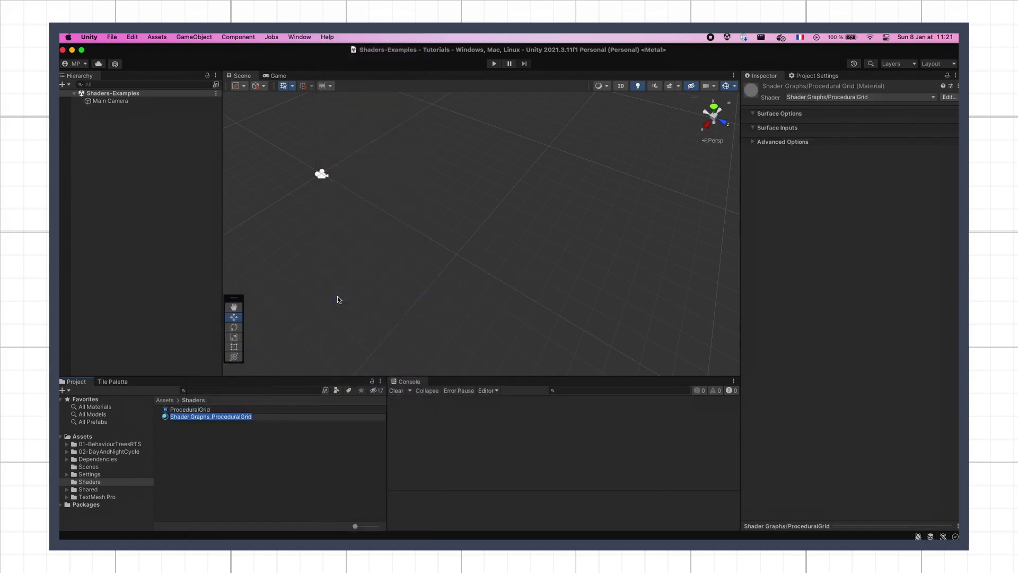
pyautogui.write('ProceduralGrid')
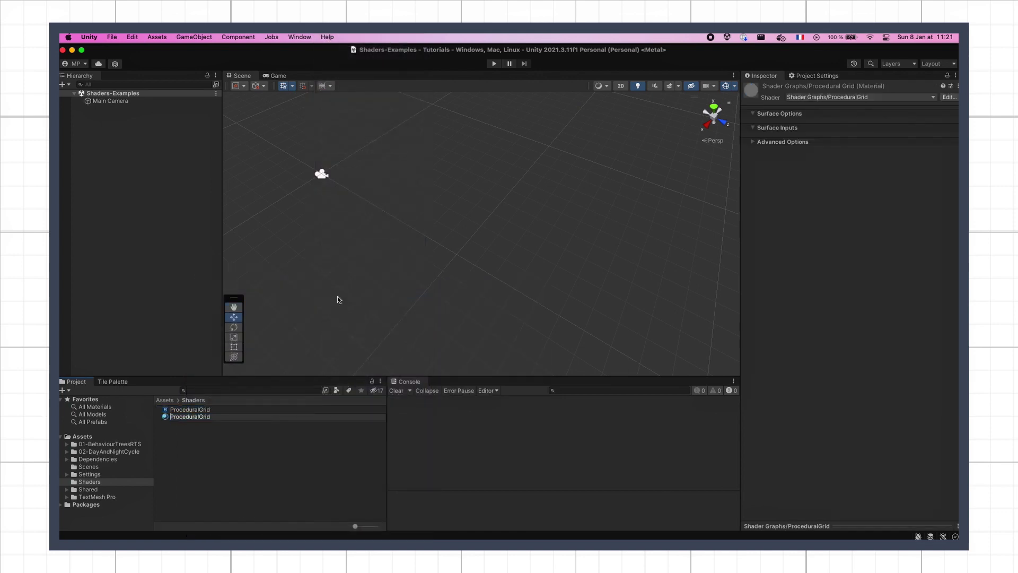
pyautogui.press('Return')
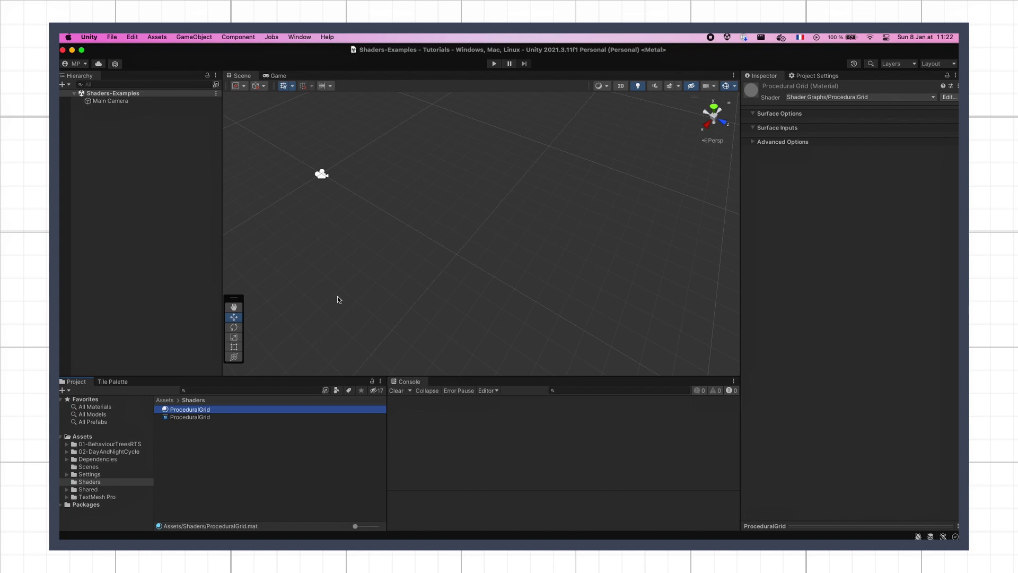
# Add a Plane to the scene, apply the ProceduralGrid material to it and expand the material's settings
pyautogui.rightClick(152, 180)
pyautogui.moveTo(212, 318)
pyautogui.click(292, 357)
pyautogui.moveTo(190, 410); pyautogui.dragTo(419, 280)
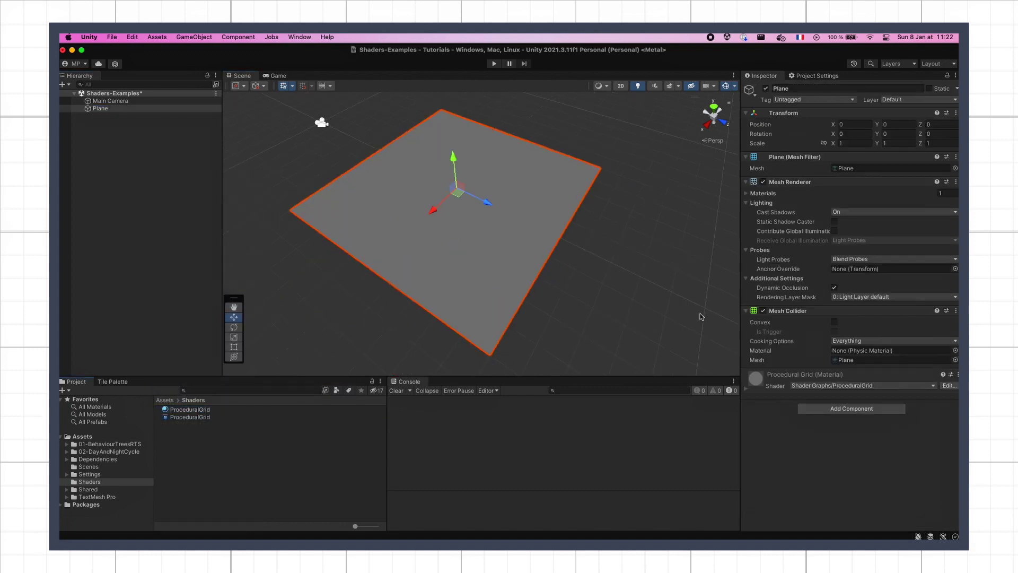
pyautogui.click(746, 388)
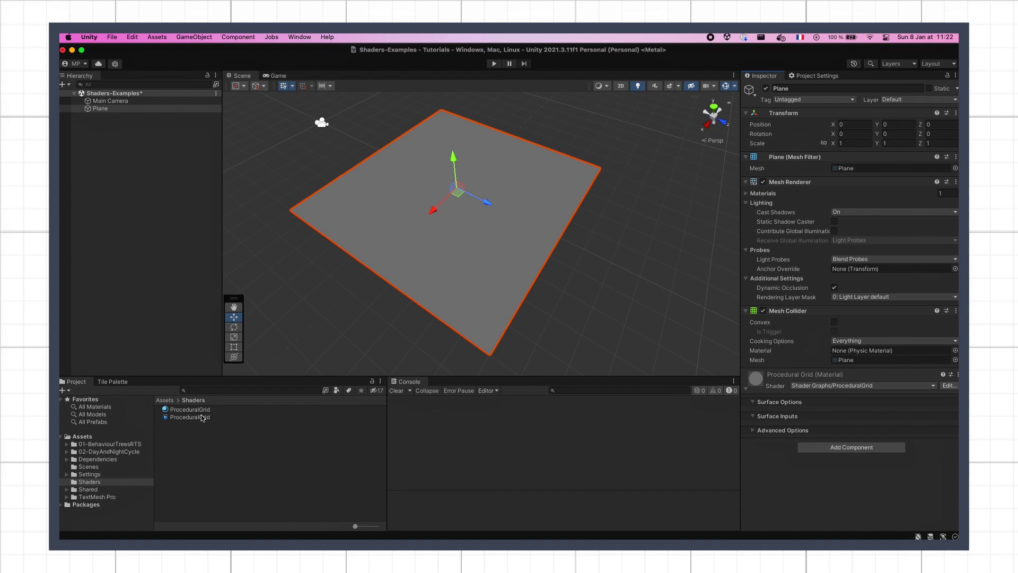
# Open the ProceduralGrid shader graph, dock the Scene view beside the Console and hide the Graph Inspector
pyautogui.click(202, 417)
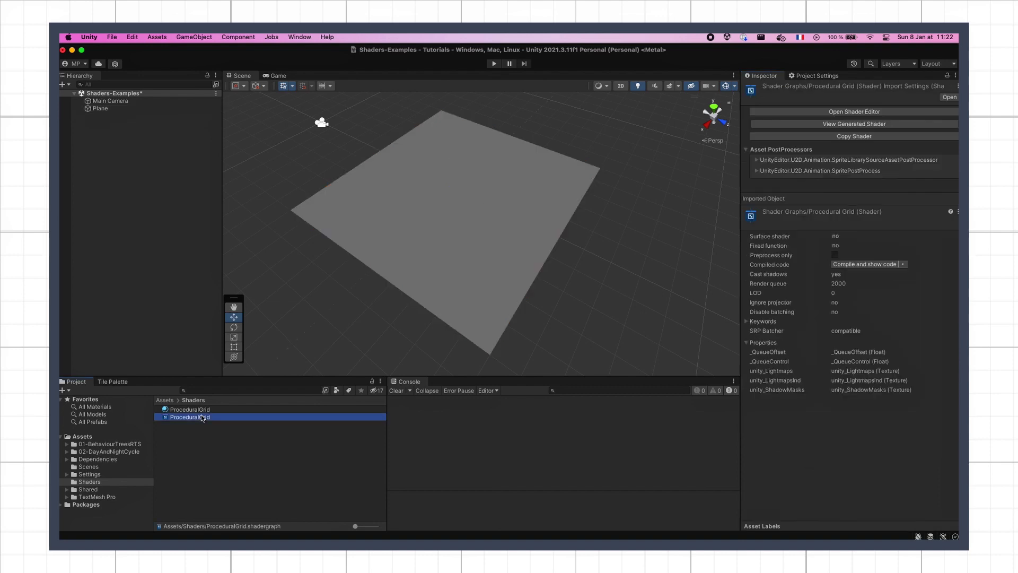
pyautogui.doubleClick(202, 416)
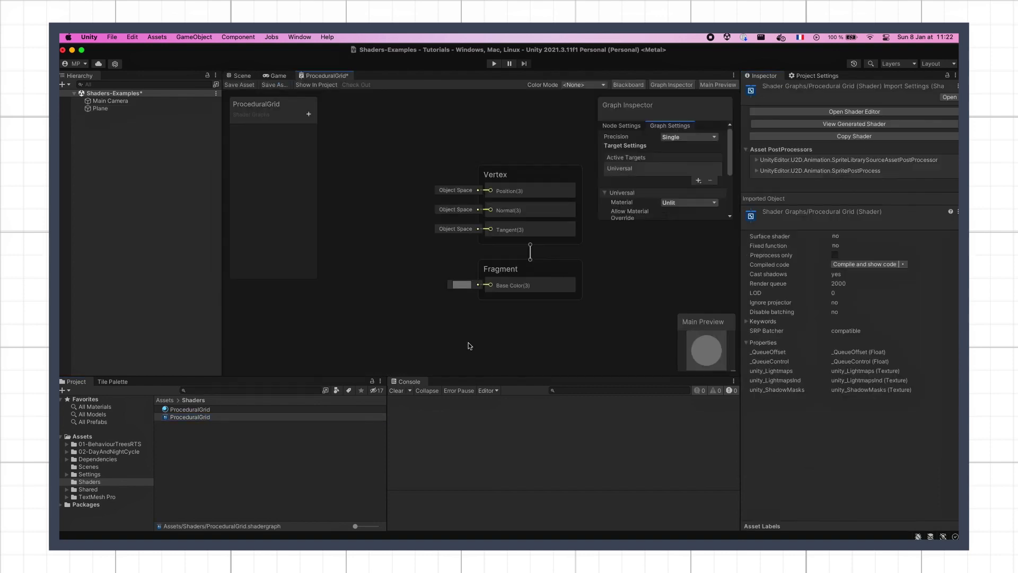
pyautogui.moveTo(243, 75); pyautogui.dragTo(448, 382)
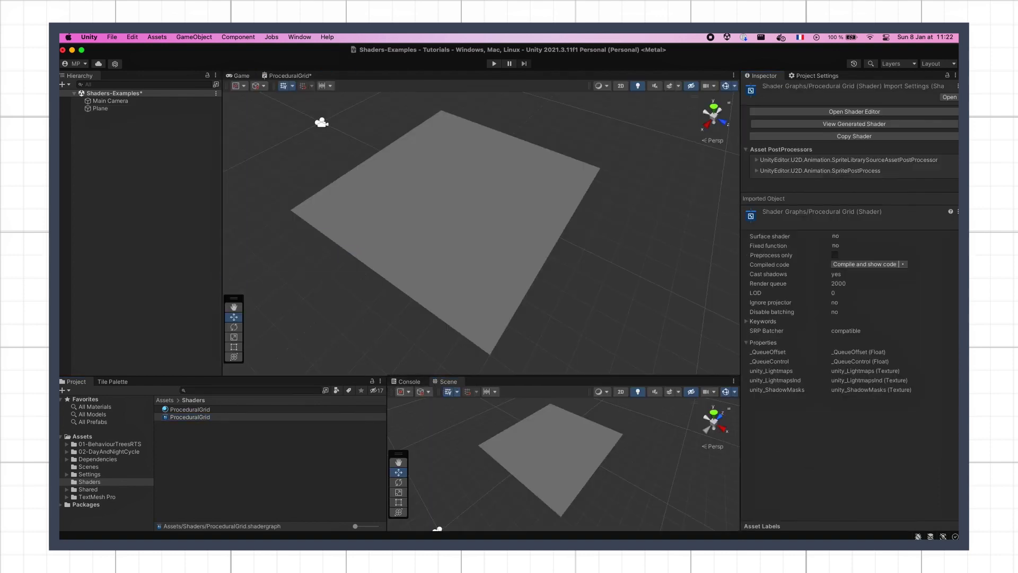
pyautogui.click(671, 85)
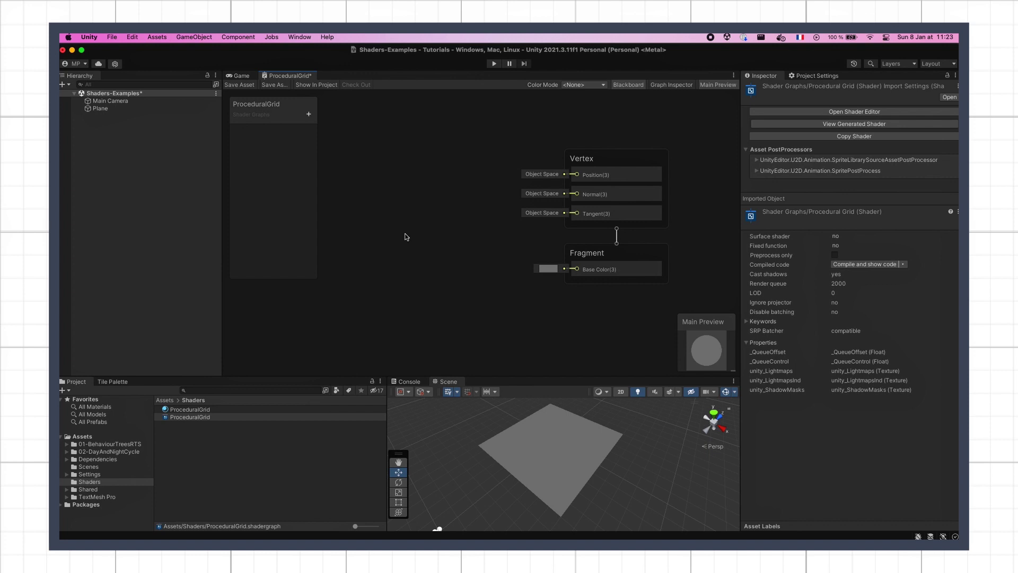
# Add a Position node to the shader graph, keeping its space as World
pyautogui.rightClick(345, 177)
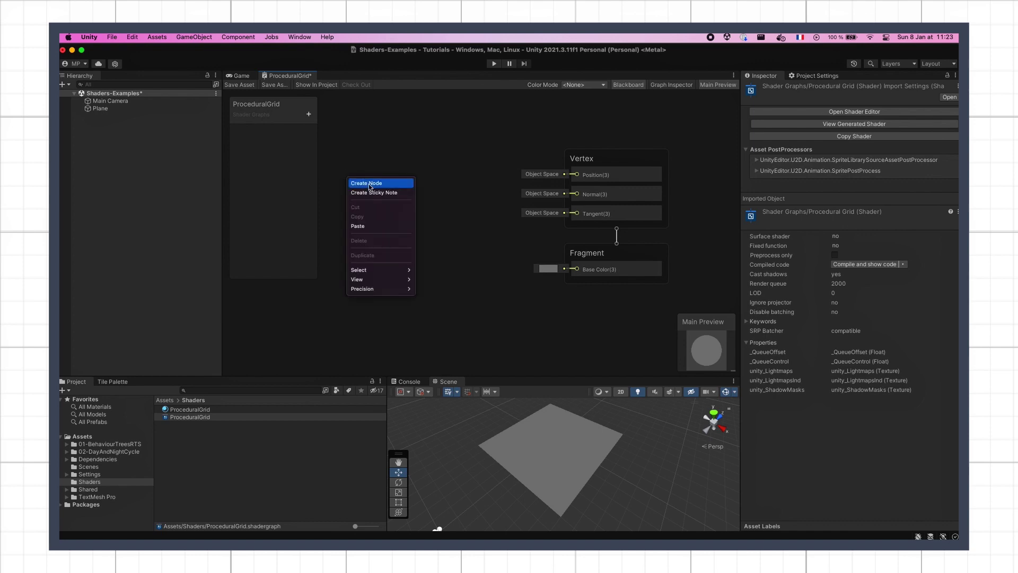
pyautogui.click(366, 180)
pyautogui.write('posi')
pyautogui.press('Return')
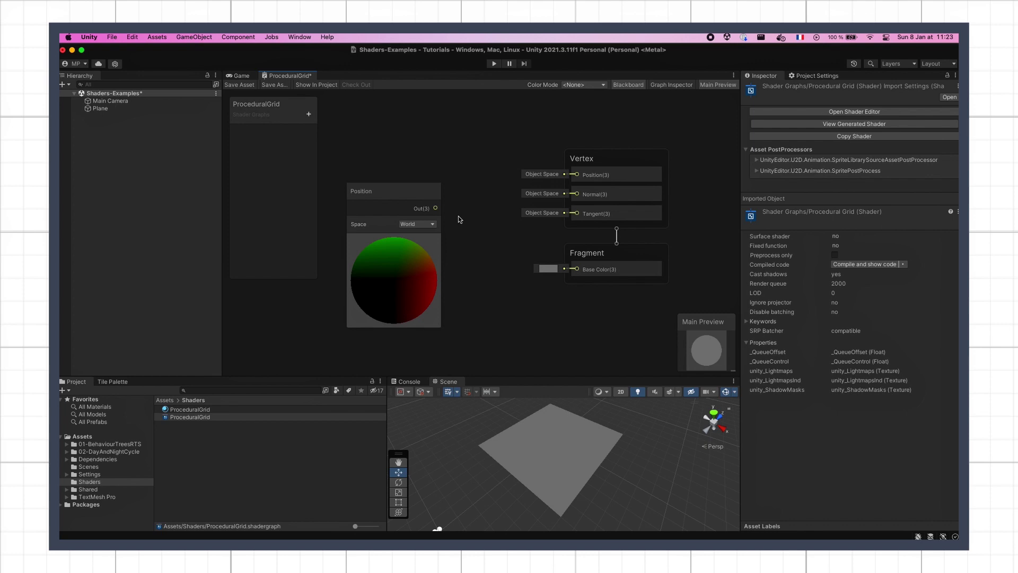
pyautogui.click(423, 223)
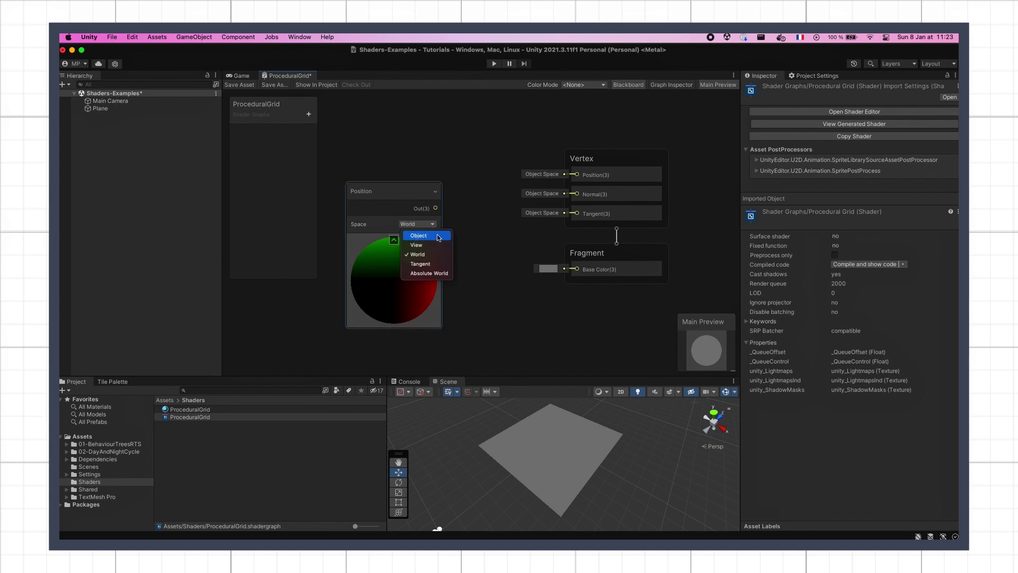
pyautogui.click(474, 222)
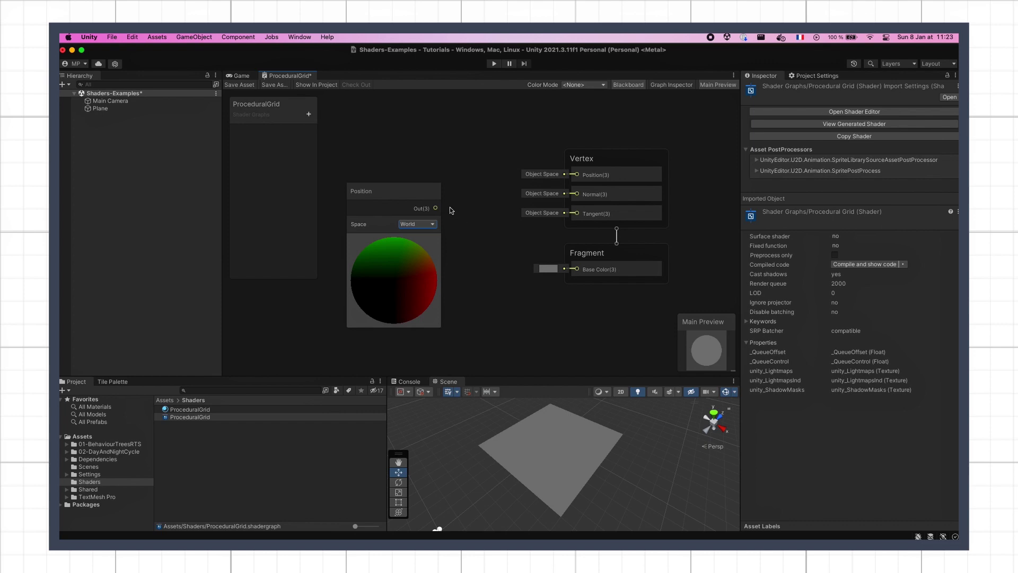
# Connect the Position output to the fragment Base Color and save the shader to view it on the plane
pyautogui.moveTo(436, 208); pyautogui.dragTo(576, 268)
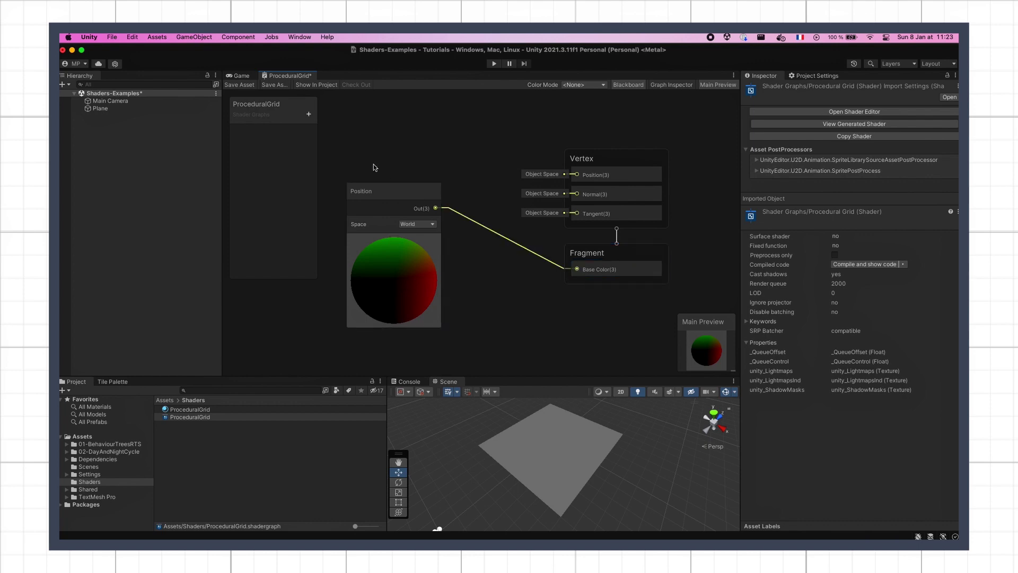
pyautogui.click(250, 83)
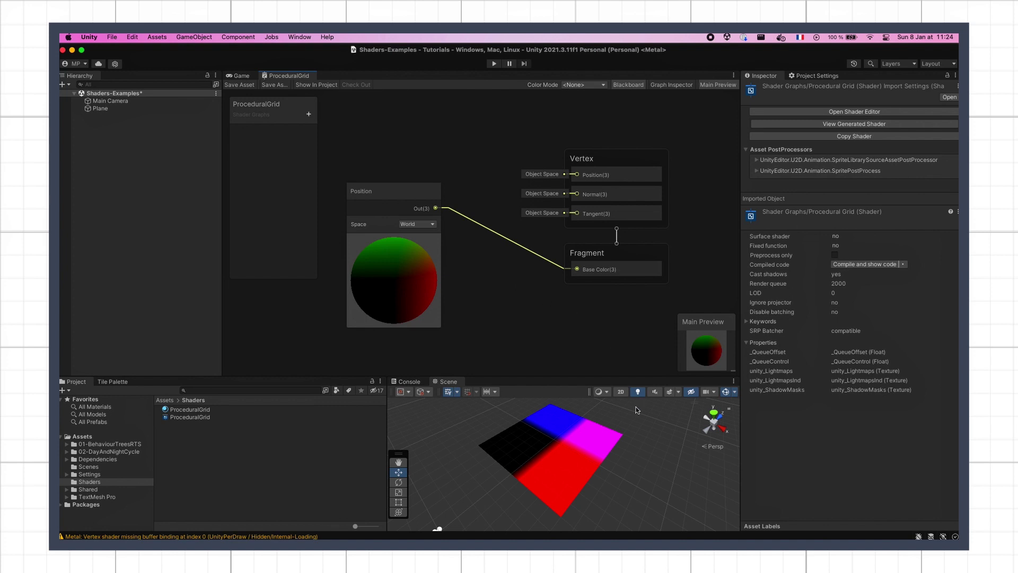
pyautogui.keyDown('alt'); pyautogui.moveTo(638, 450); pyautogui.dragTo(680, 497); pyautogui.keyUp('alt')
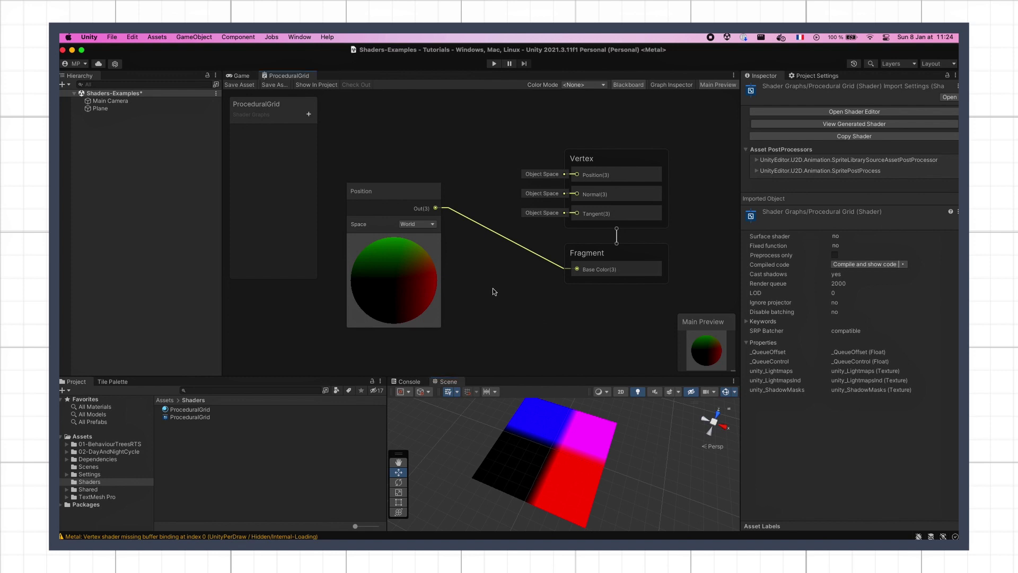
# Collapse the Position node's preview and add a Split node fed by the Position output
pyautogui.click(393, 242)
pyautogui.moveTo(484, 260); pyautogui.dragTo(554, 276, button='middle')
pyautogui.moveTo(461, 207); pyautogui.dragTo(398, 272)
pyautogui.write('split')
pyautogui.press('Return')
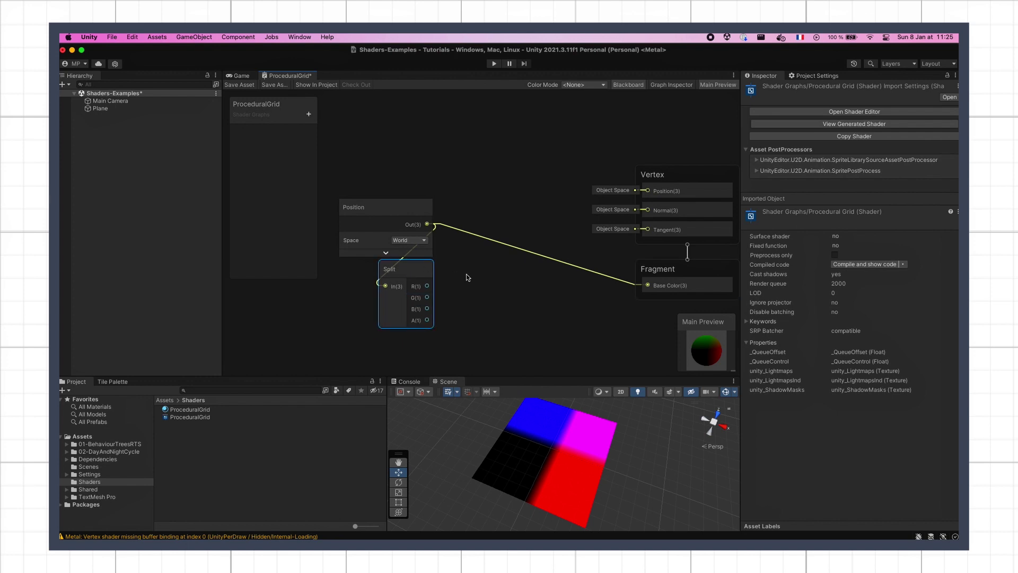
pyautogui.click(489, 307)
# Route the Split node's R output through an Absolute node into Base Color and save the shader
pyautogui.moveTo(426, 286); pyautogui.dragTo(460, 288)
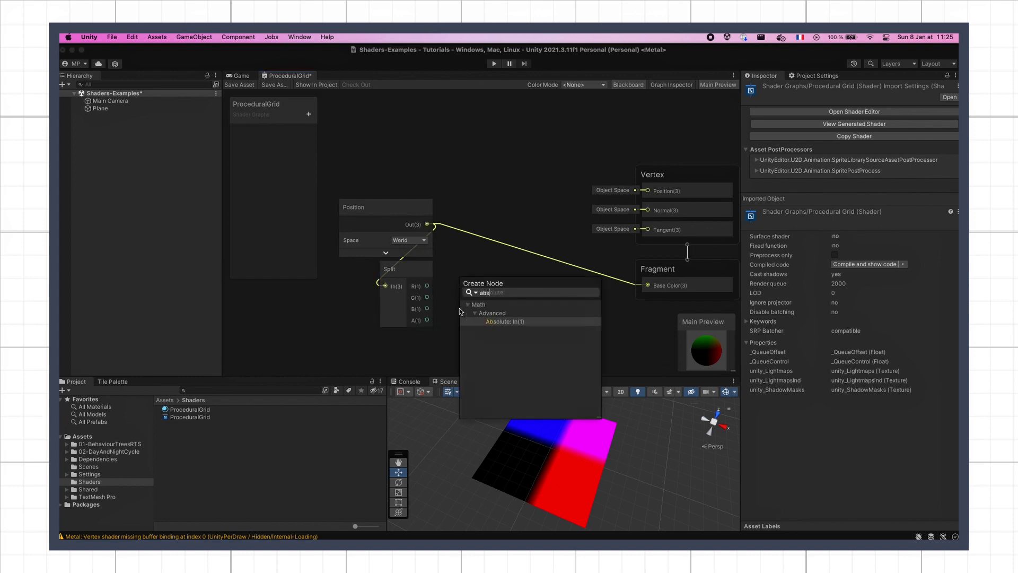
pyautogui.press('Escape')
pyautogui.click(483, 306)
pyautogui.moveTo(505, 295); pyautogui.dragTo(648, 285)
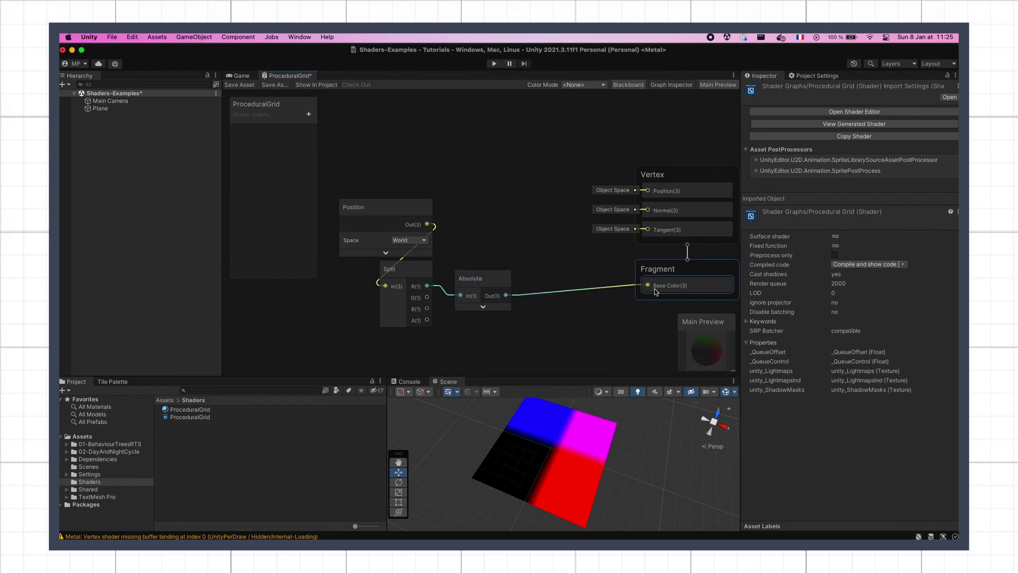
pyautogui.click(240, 85)
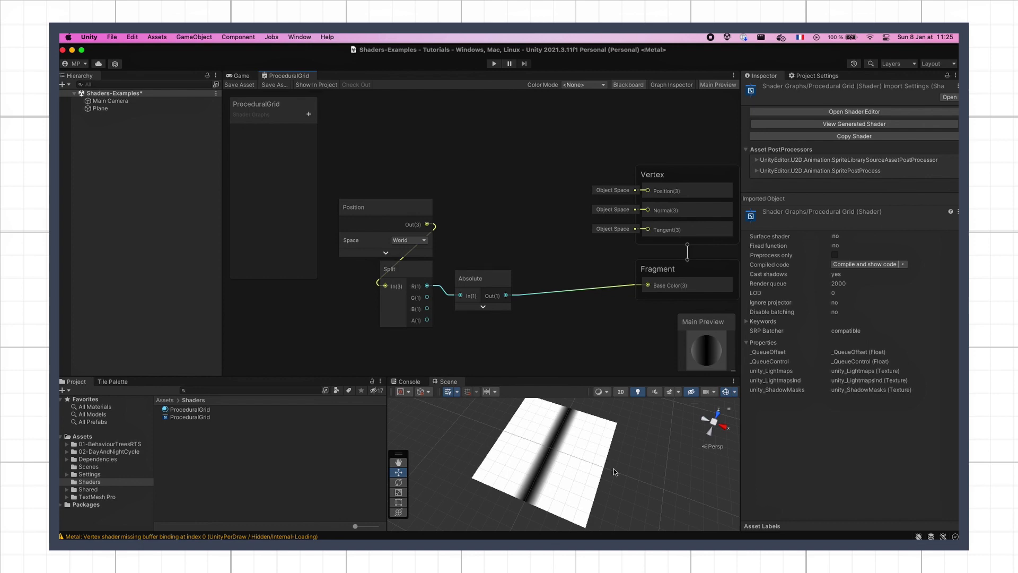
# Add a Modulo node with the Absolute output as input A and 1 as input B
pyautogui.moveTo(545, 332); pyautogui.dragTo(519, 306, button='middle')
pyautogui.press('space')
pyautogui.write('modulo')
pyautogui.press('Return')
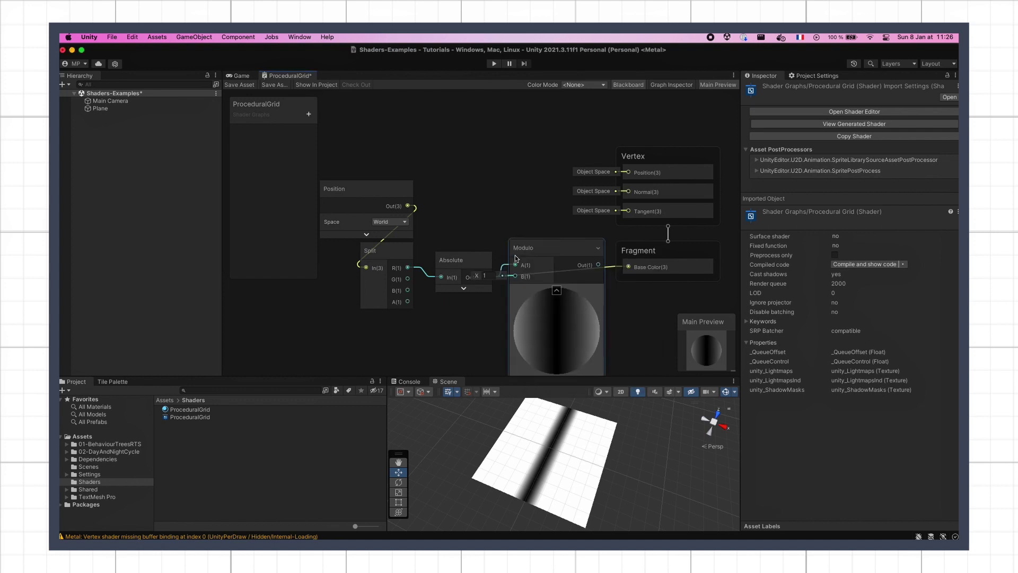
# Connect the Modulo output to Base Color, collapse and reposition the Modulo node, and save the shader
pyautogui.moveTo(598, 265); pyautogui.dragTo(629, 267)
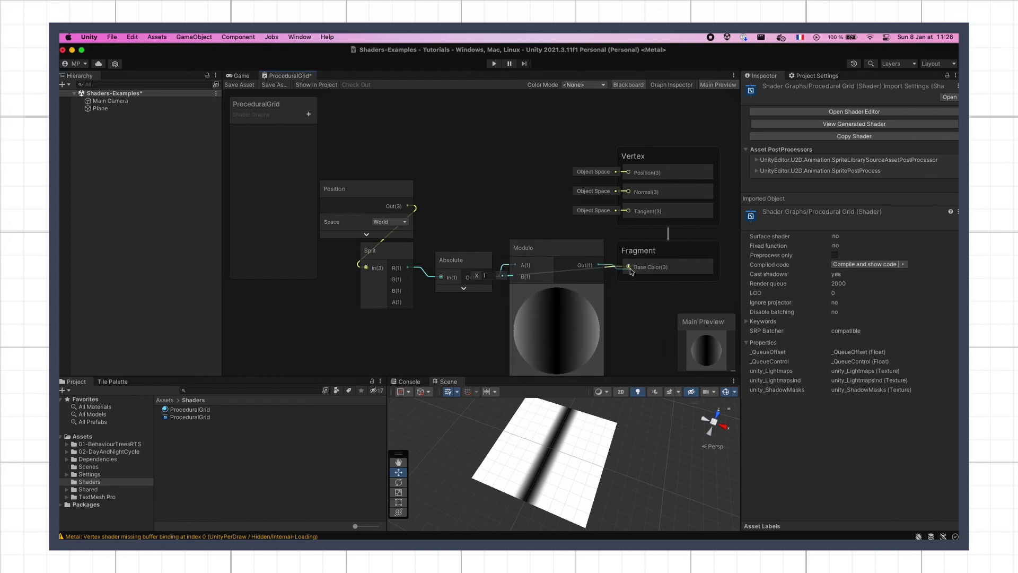
pyautogui.click(556, 290)
pyautogui.moveTo(539, 260); pyautogui.dragTo(562, 257)
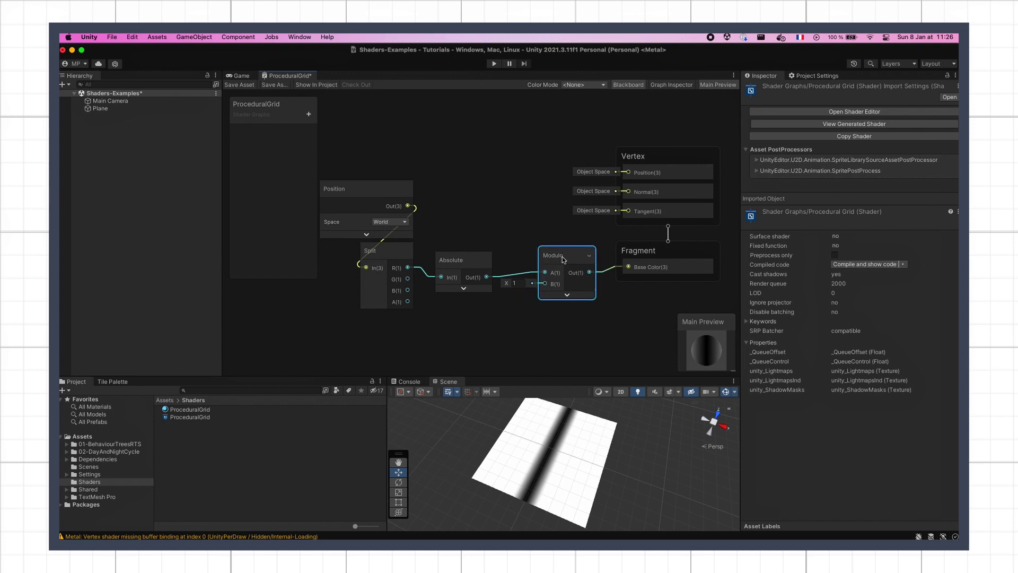
pyautogui.click(248, 86)
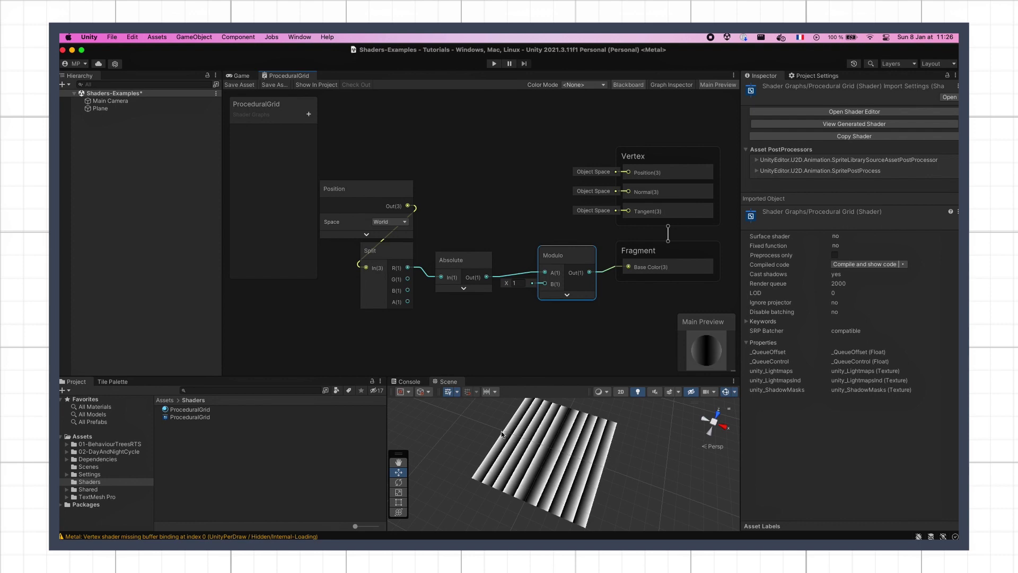
# Set the Modulo node's B input to 3
pyautogui.click(521, 283)
pyautogui.write('3')
pyautogui.press('Return')
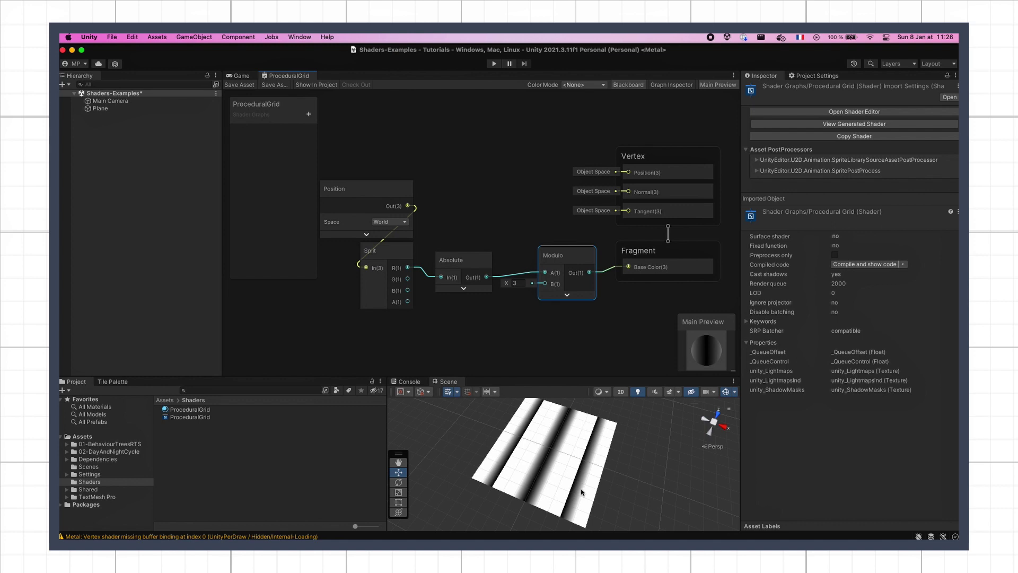
pyautogui.click(592, 347)
# Add a Vector 2 property named Cell Size to the shader graph
pyautogui.click(309, 114)
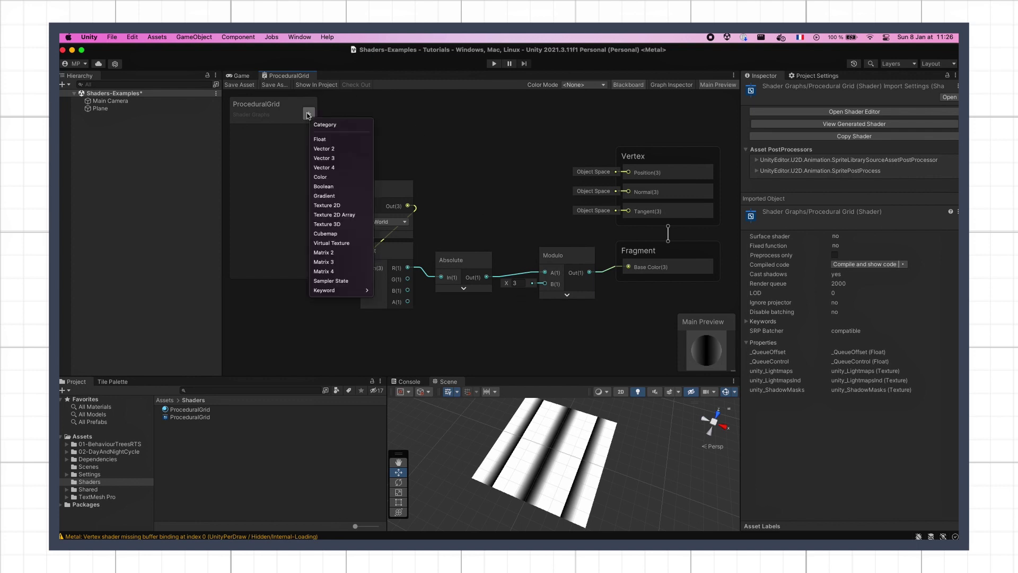
pyautogui.click(342, 149)
pyautogui.write('Cell Size')
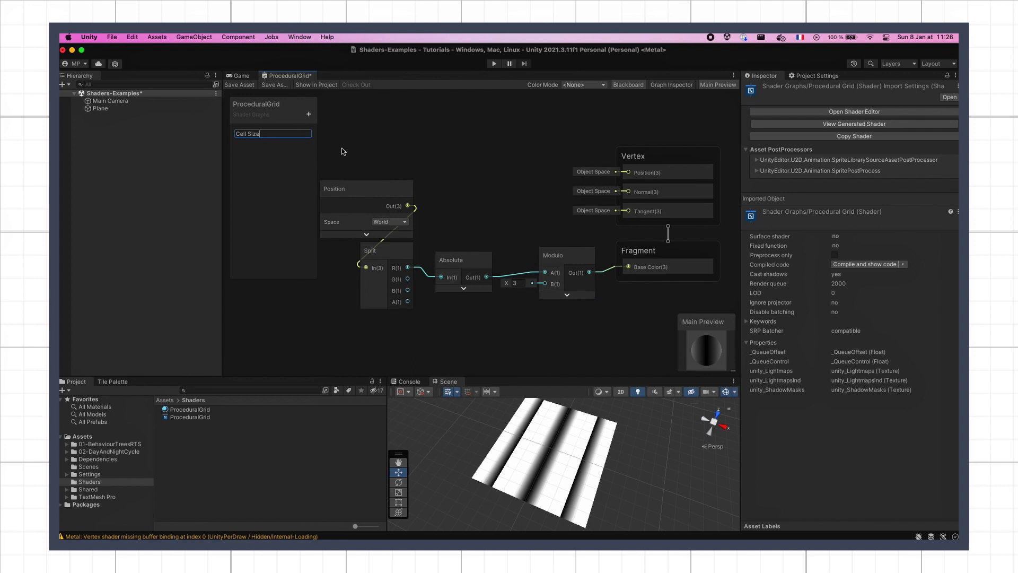
pyautogui.press('Return')
# Show the Graph Inspector, set the Cell Size property's default to X 1 and Y 1, and save the shader
pyautogui.click(253, 131)
pyautogui.click(664, 86)
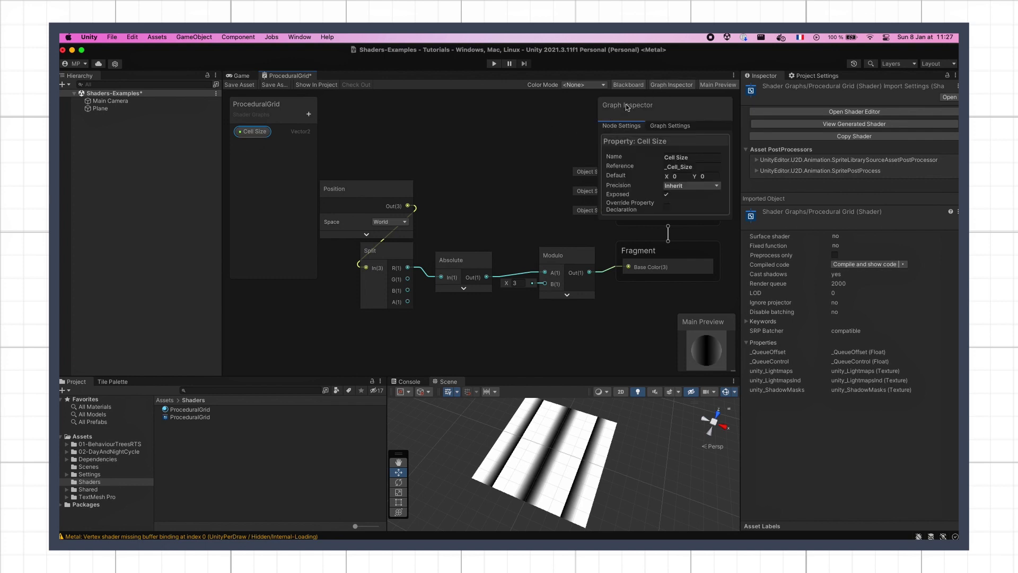
pyautogui.moveTo(627, 108); pyautogui.dragTo(348, 106)
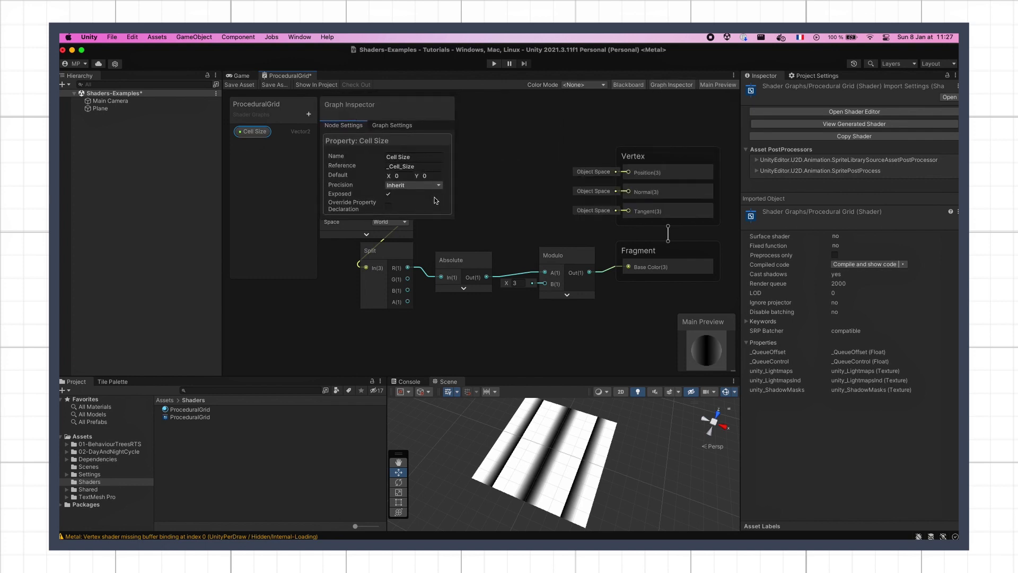
pyautogui.click(403, 175)
pyautogui.write('1')
pyautogui.click(429, 175)
pyautogui.write('1')
pyautogui.click(479, 181)
pyautogui.press('super+s')
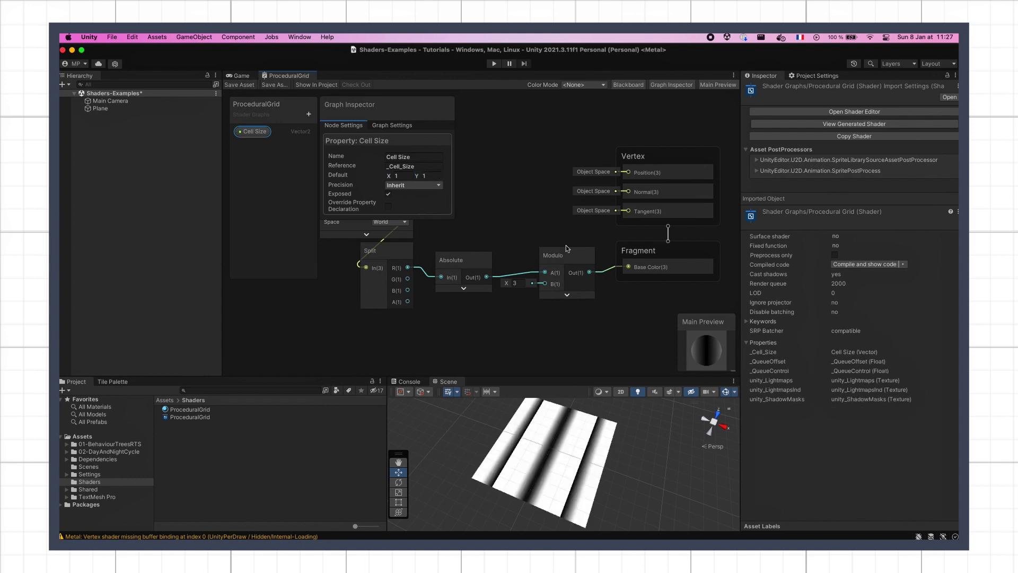
# Select the plane in the scene and hide the Graph Inspector
pyautogui.click(550, 422)
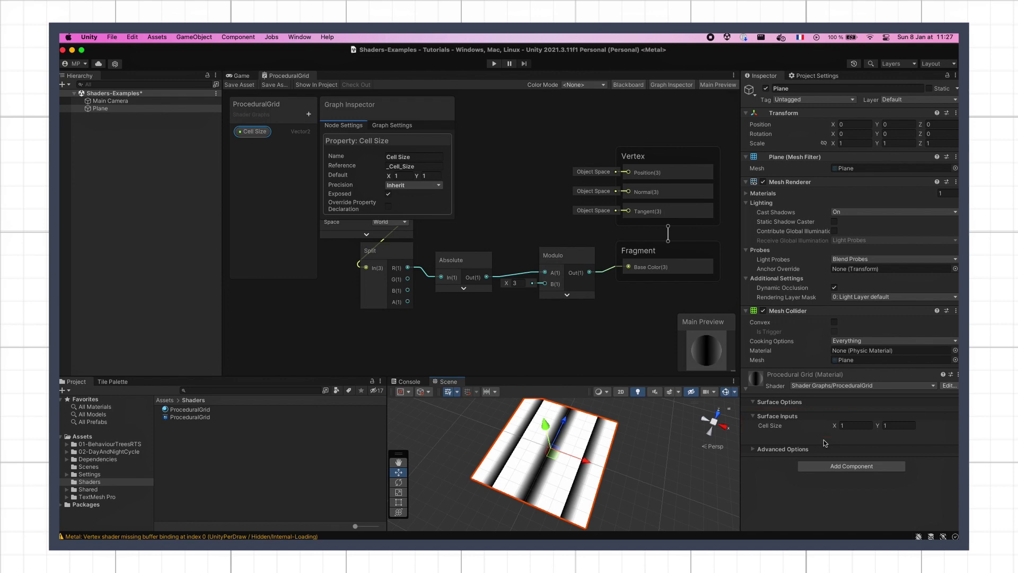
pyautogui.click(669, 85)
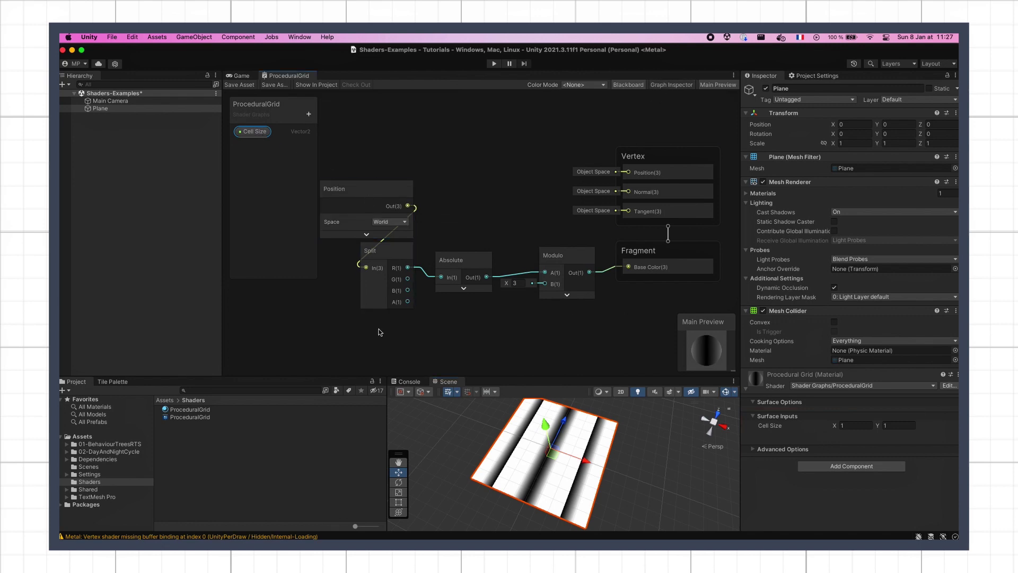
# Place the Cell Size property with a Split node, route the Split's R output into Modulo's B input, and save the shader
pyautogui.moveTo(380, 332); pyautogui.dragTo(375, 309)
pyautogui.write('spl')
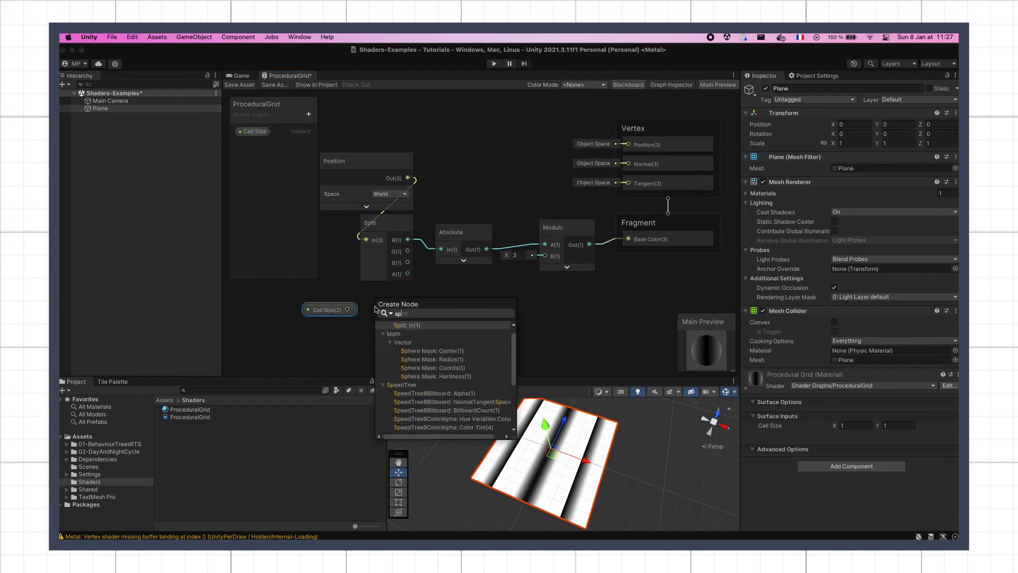
pyautogui.press('Return')
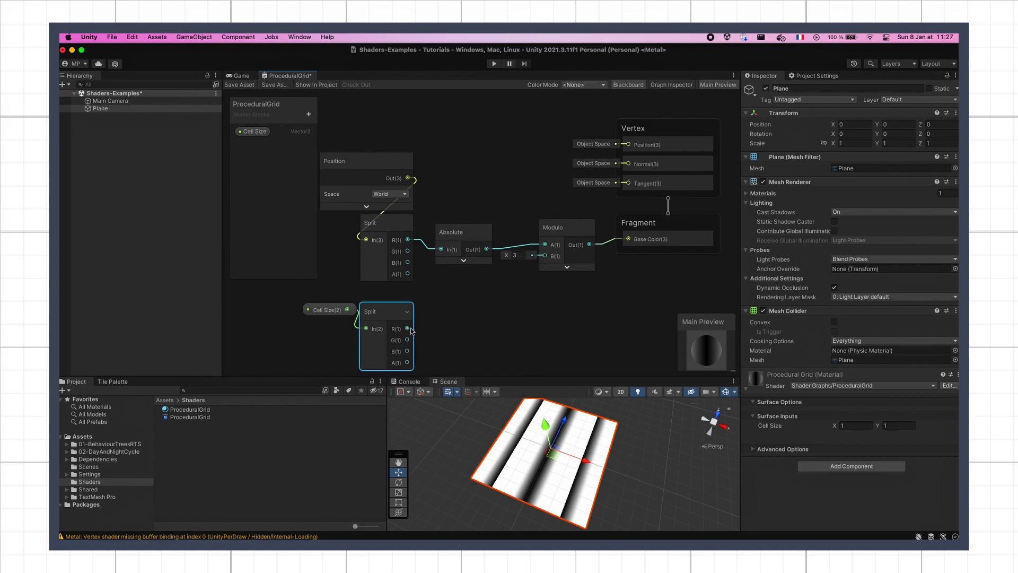
pyautogui.moveTo(407, 328); pyautogui.dragTo(544, 256)
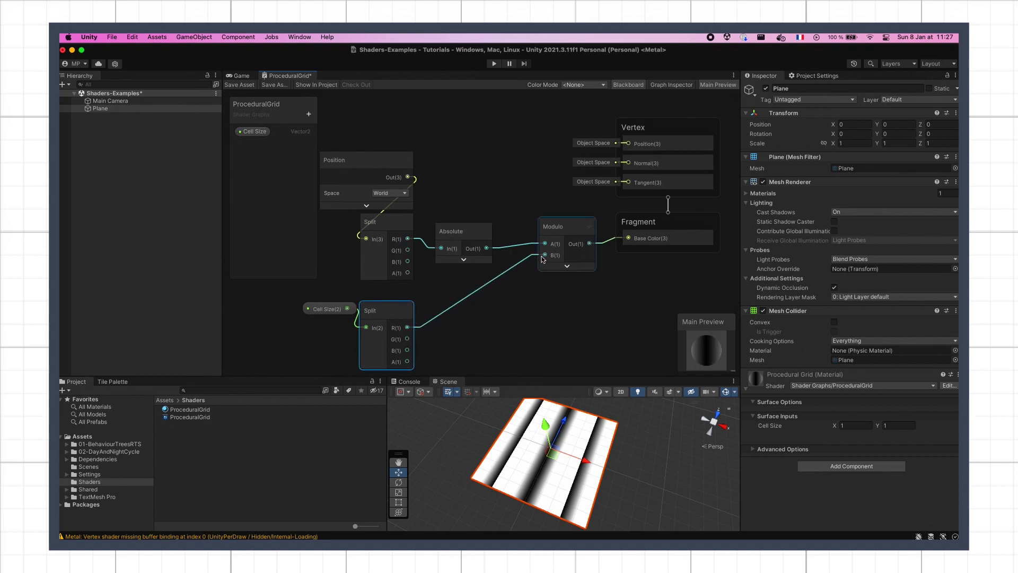
pyautogui.click(246, 86)
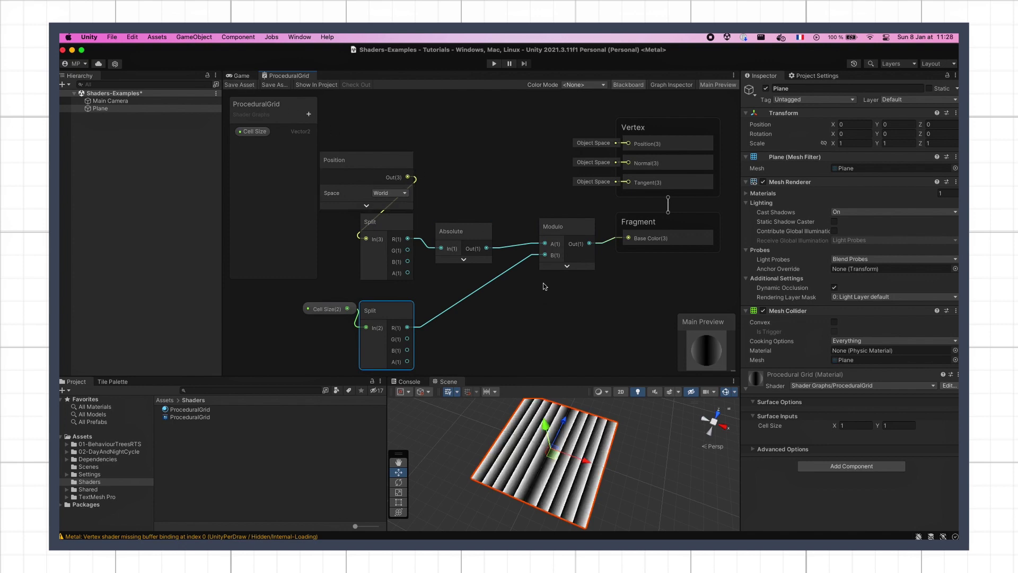
# Try the material's Cell Size X at 0.82, reset it to 1, and deselect the plane
pyautogui.click(834, 427)
pyautogui.moveTo(833, 428)
pyautogui.mouseDown()
pyautogui.moveTo(846, 428)
pyautogui.moveTo(830, 428)
pyautogui.mouseUp()
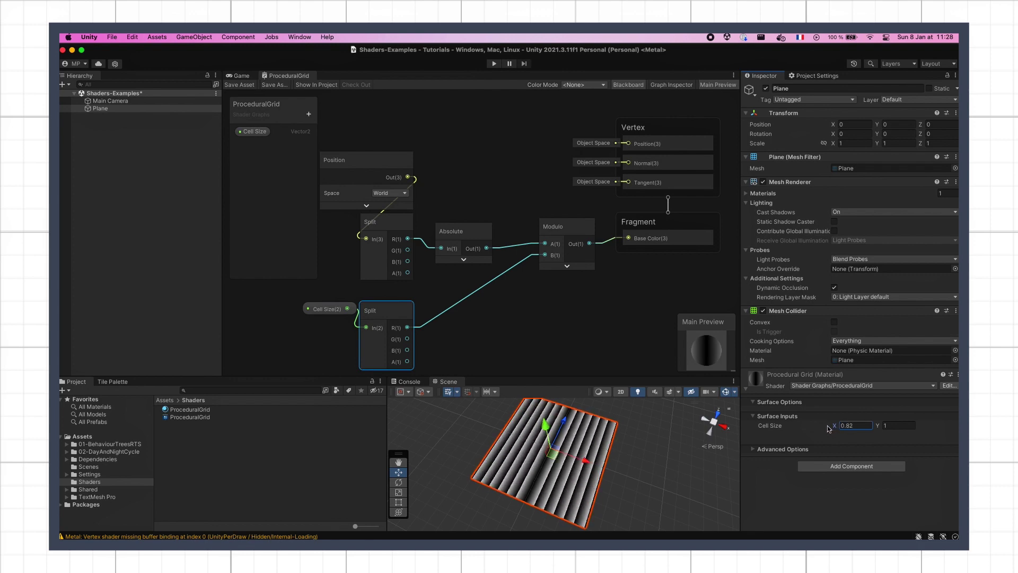
pyautogui.doubleClick(847, 426)
pyautogui.write('1')
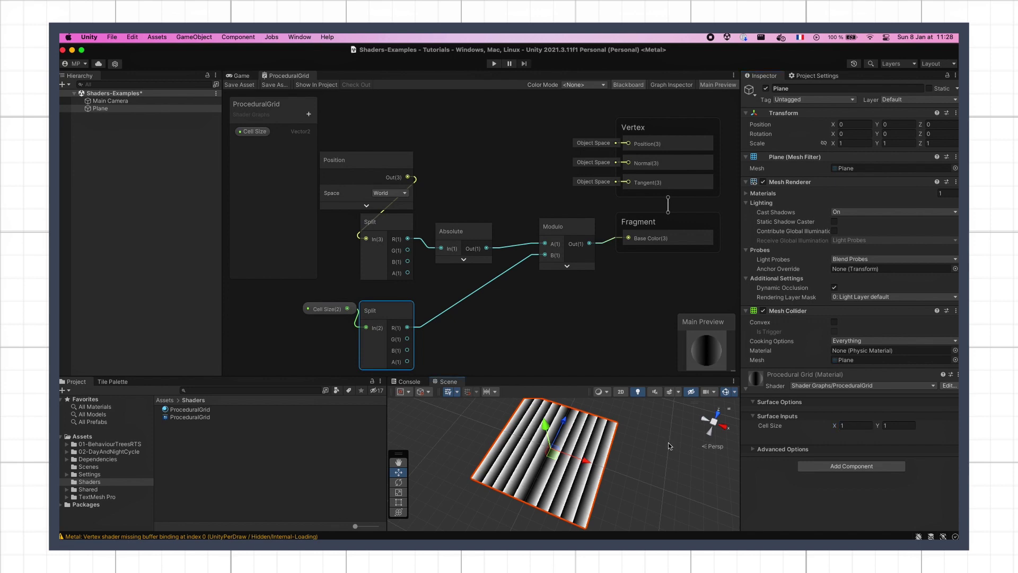
pyautogui.click(668, 442)
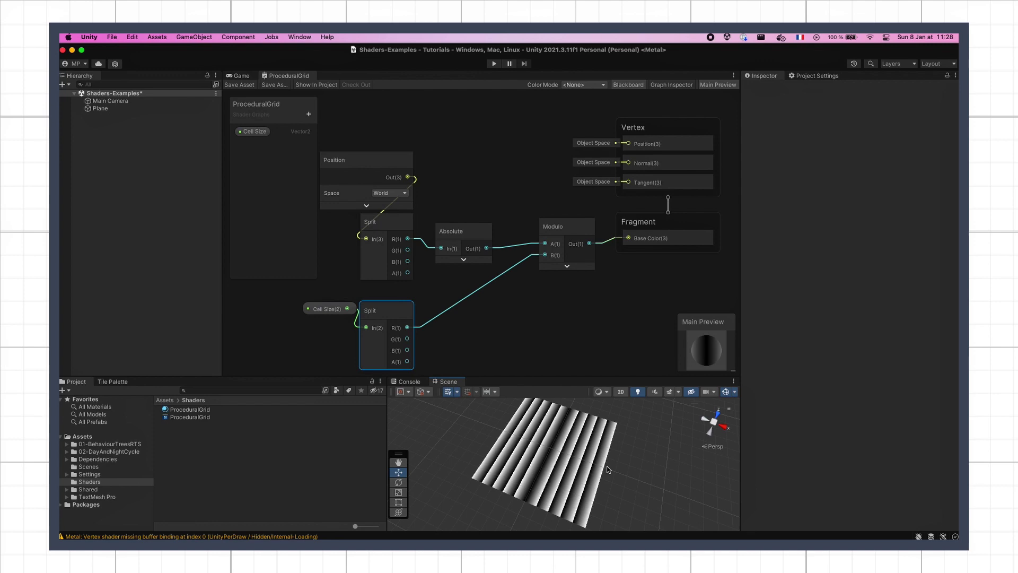
# Move Modulo closer to Absolute and rearrange the nodes to leave room before the Fragment stack
pyautogui.keyDown('alt'); pyautogui.moveTo(607, 467); pyautogui.dragTo(641, 472); pyautogui.keyUp('alt')
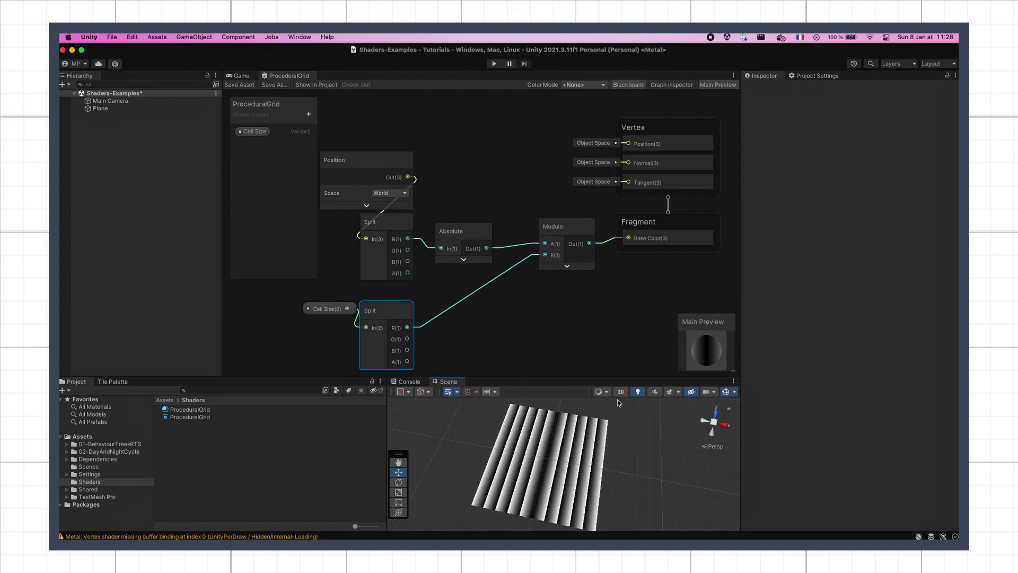
pyautogui.moveTo(498, 331); pyautogui.dragTo(428, 367, button='middle')
pyautogui.moveTo(493, 267); pyautogui.dragTo(455, 271)
pyautogui.moveTo(523, 313); pyautogui.dragTo(589, 223)
pyautogui.moveTo(578, 259); pyautogui.dragTo(656, 270)
pyautogui.click(562, 264)
# Insert a Smoothstep node with its preview collapsed, fed by Modulo into Edge1 and outputting to Base Color
pyautogui.rightClick(524, 267)
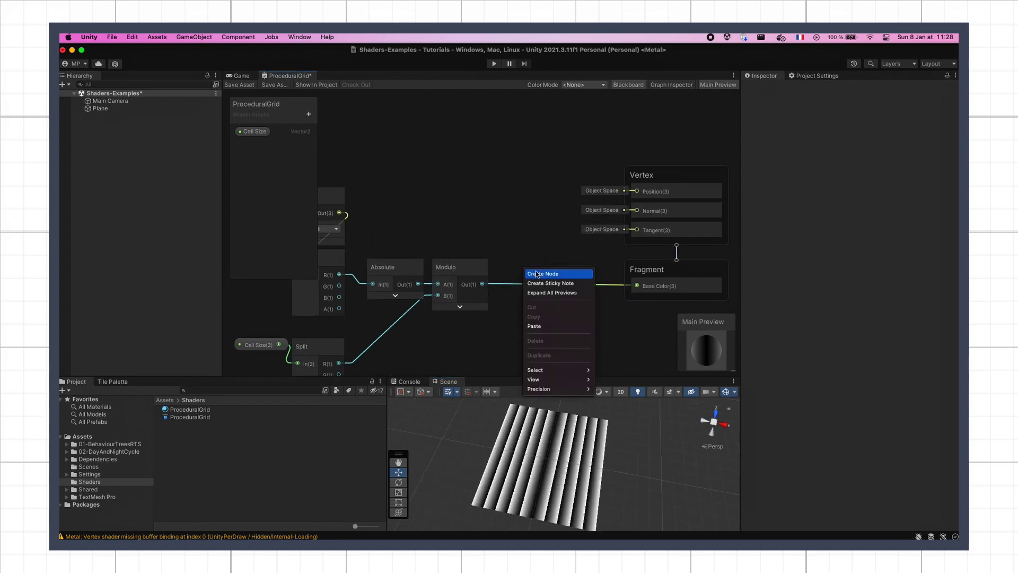
pyautogui.click(538, 272)
pyautogui.write('smoothstep')
pyautogui.press('Return')
pyautogui.moveTo(544, 287); pyautogui.dragTo(531, 263)
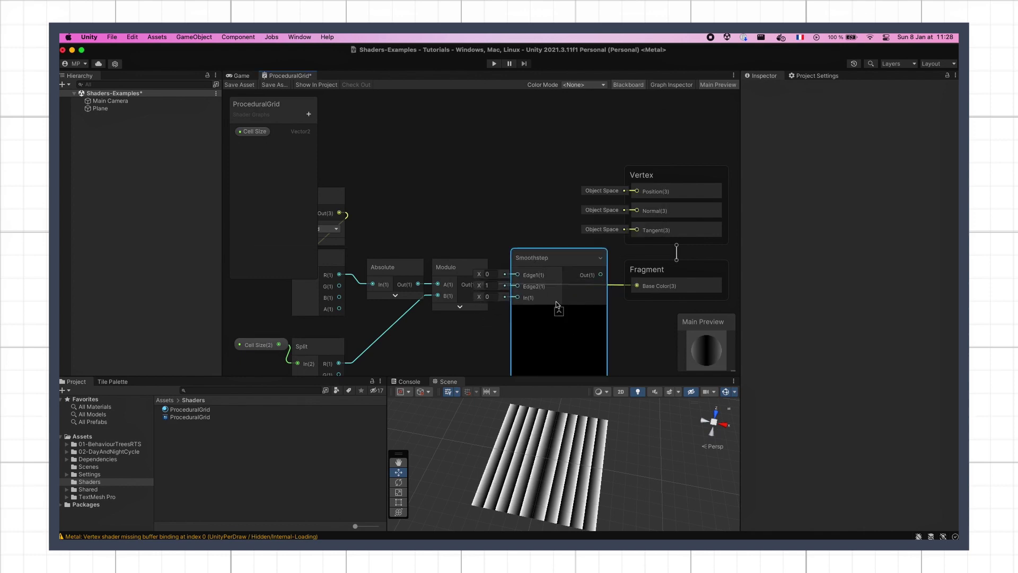
pyautogui.click(557, 312)
pyautogui.moveTo(553, 297); pyautogui.dragTo(575, 304)
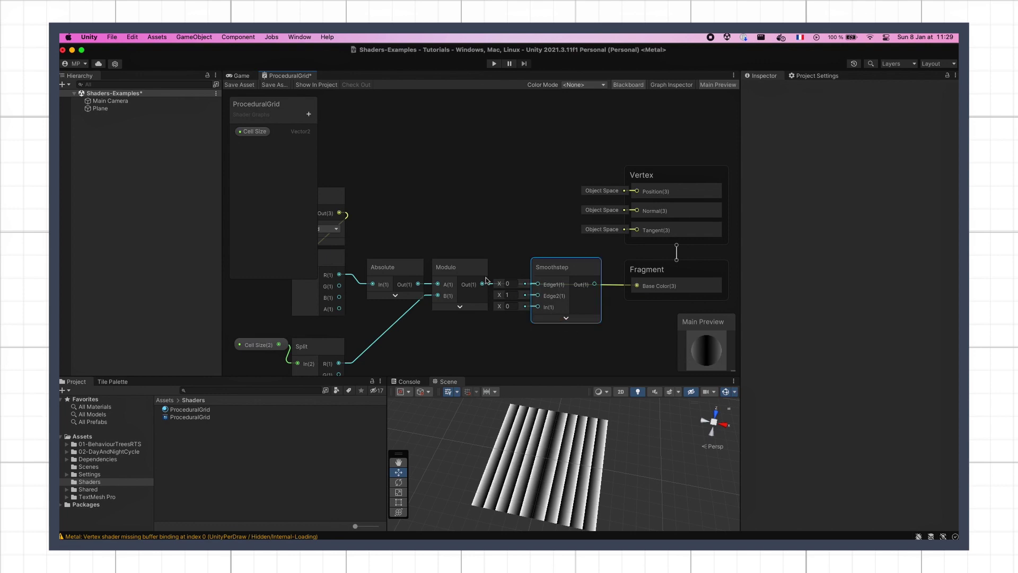
pyautogui.moveTo(482, 284); pyautogui.dragTo(636, 285)
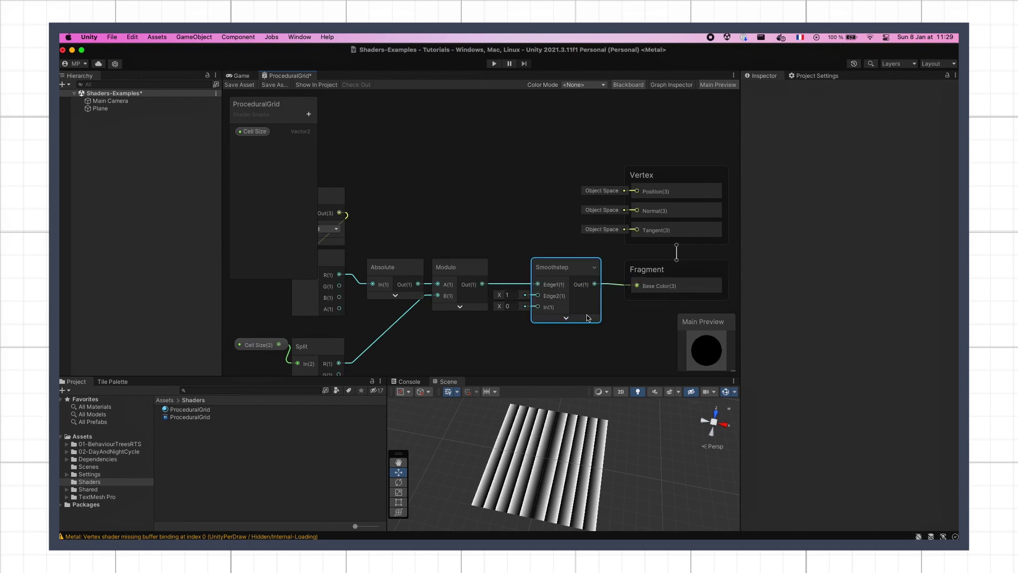
# Add a Float node with value 0.1, connect it to Smoothstep's Edge2 input, and save the shader
pyautogui.rightClick(436, 340)
pyautogui.click(453, 344)
pyautogui.write('float')
pyautogui.press('Return')
pyautogui.moveTo(461, 351); pyautogui.dragTo(537, 266)
pyautogui.click(411, 316)
pyautogui.write('0.1')
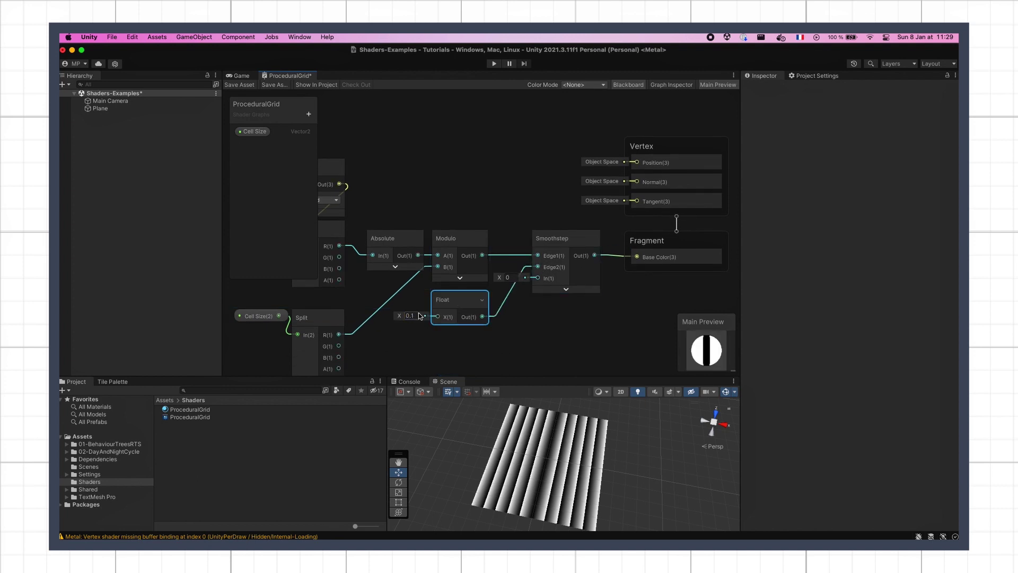
pyautogui.click(250, 86)
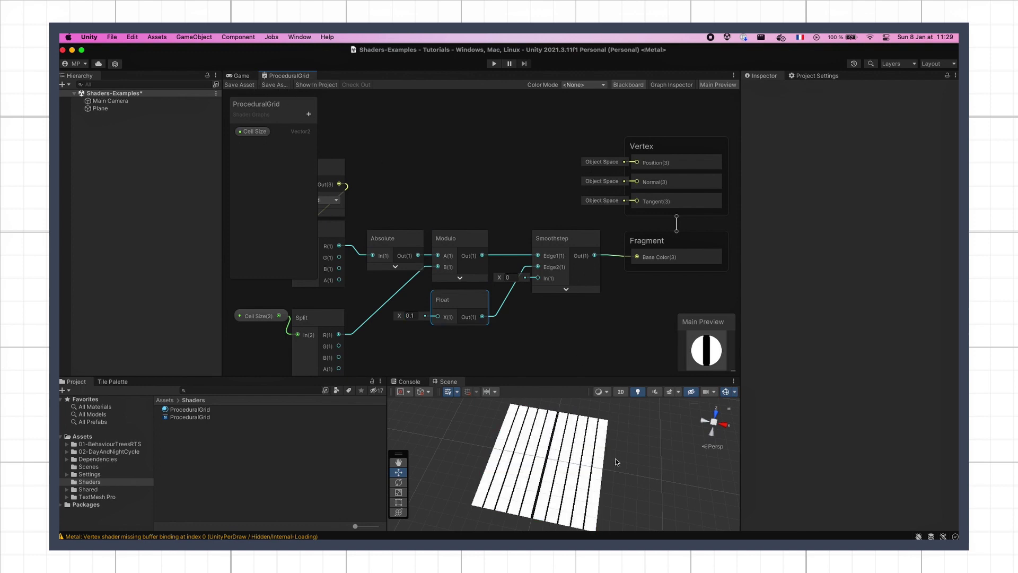
# Convert the Float node to a property named Grid Thickness and save the shader
pyautogui.rightClick(459, 308)
pyautogui.moveTo(507, 413)
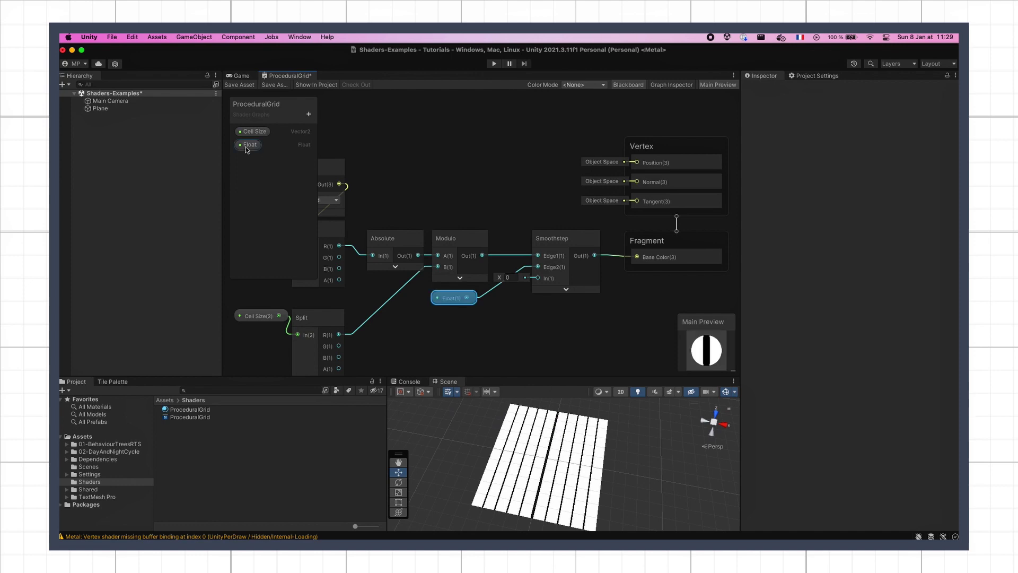
pyautogui.doubleClick(250, 144)
pyautogui.write('Grid Thickness')
pyautogui.press('Return')
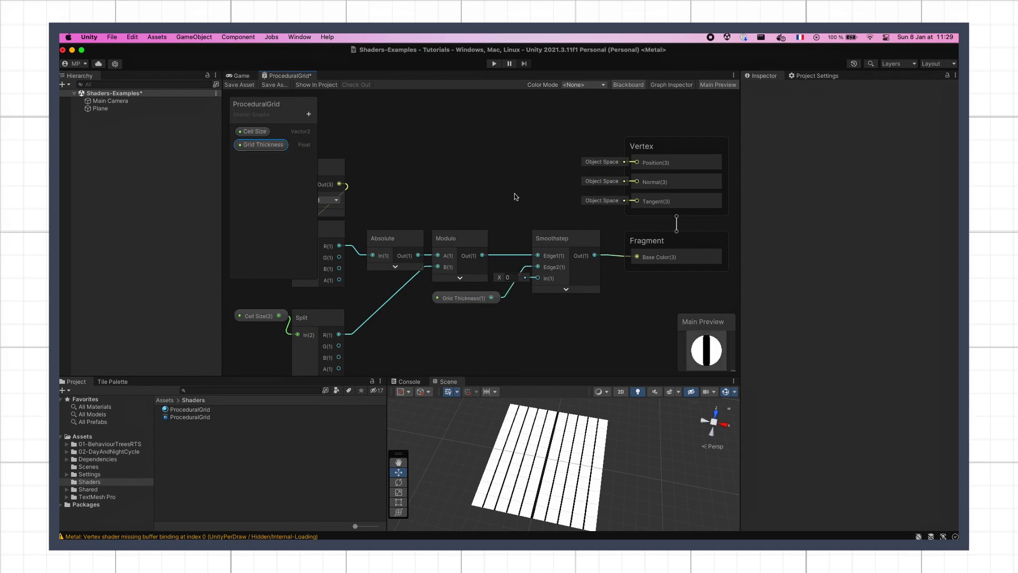
pyautogui.click(247, 86)
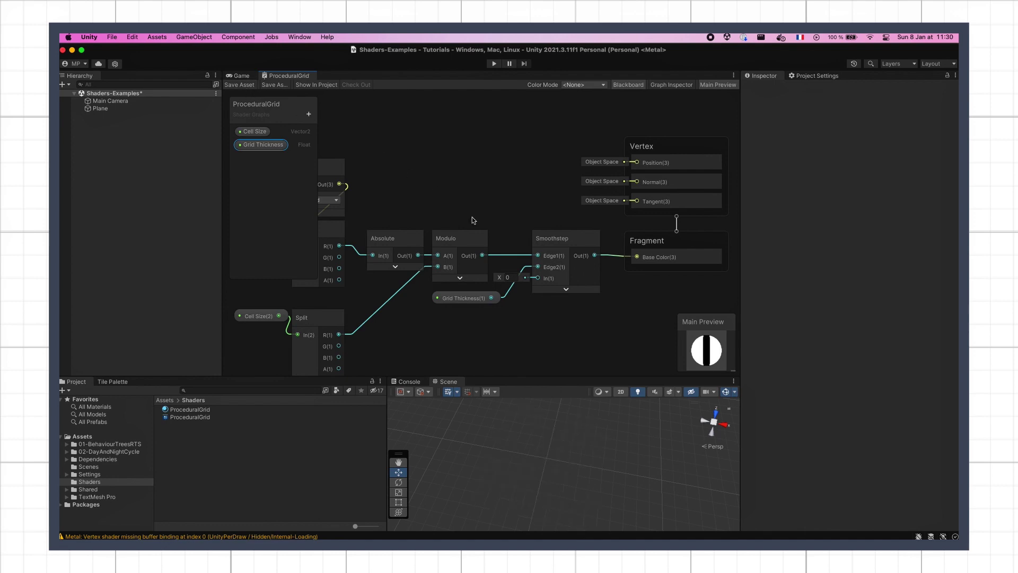
# Try the plane material's Grid Thickness at 0.35, reset it to 0.1, and deselect the plane
pyautogui.click(549, 431)
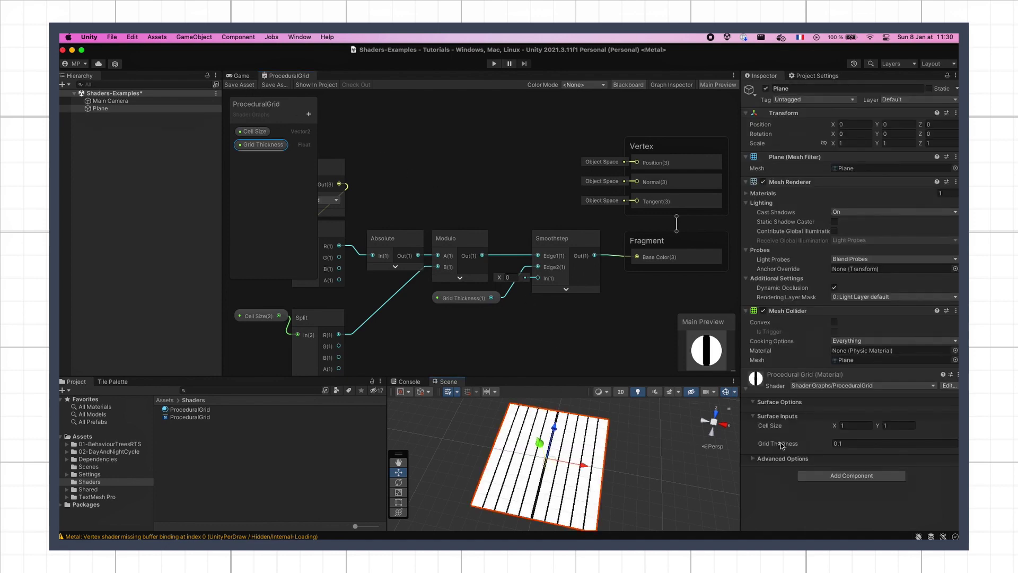
pyautogui.moveTo(790, 448); pyautogui.dragTo(796, 448)
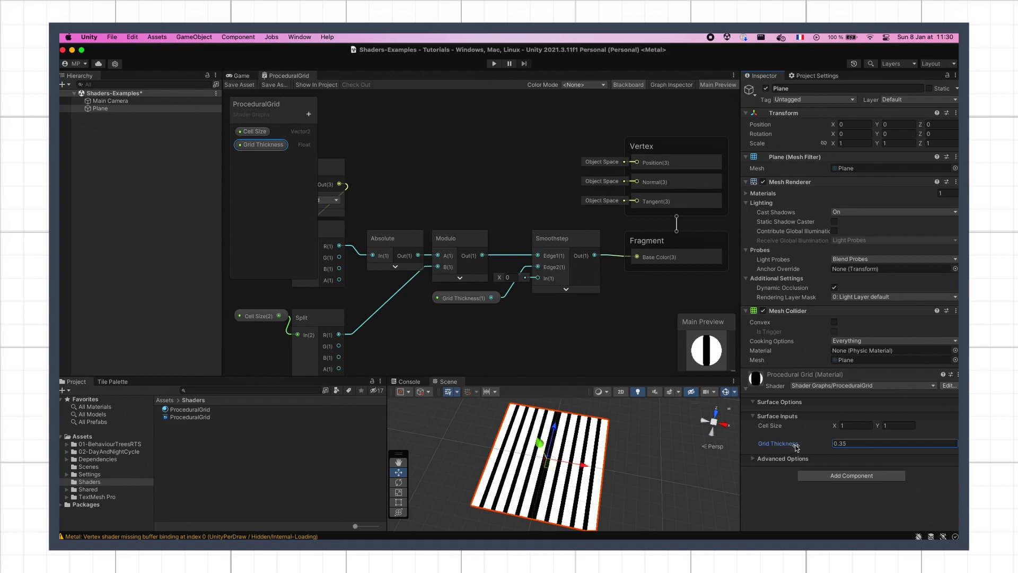
pyautogui.click(841, 445)
pyautogui.write('.1')
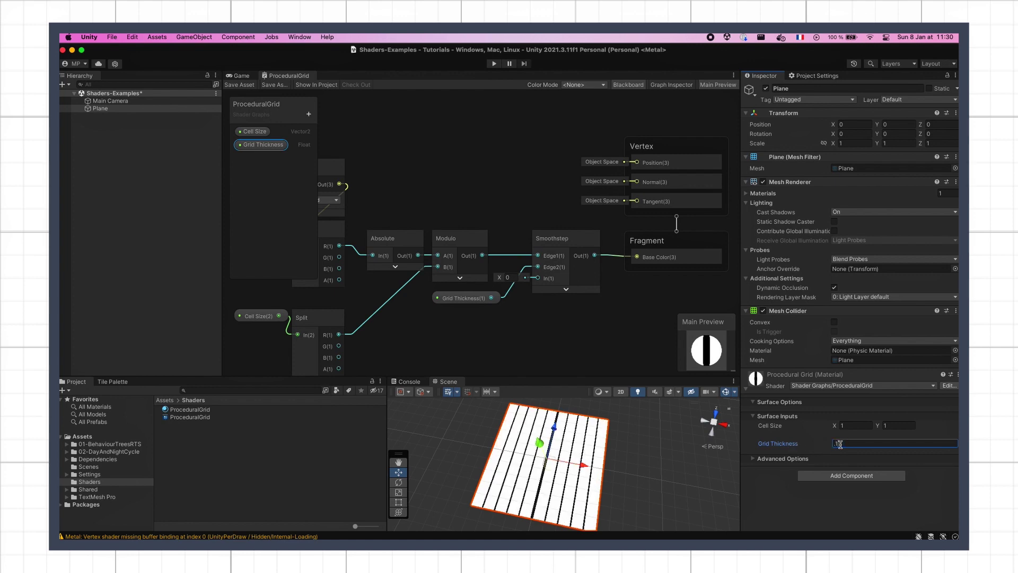
pyautogui.click(646, 484)
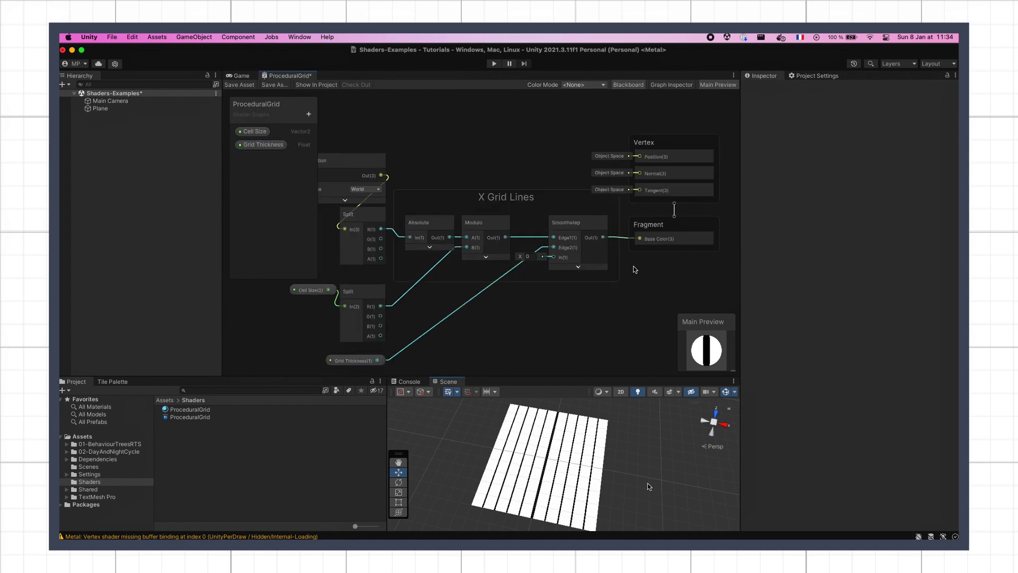
# Duplicate the X Grid Lines group and rename the copy Z Grid Lines
pyautogui.click(508, 184)
pyautogui.hotkey('ctrl', 'd')
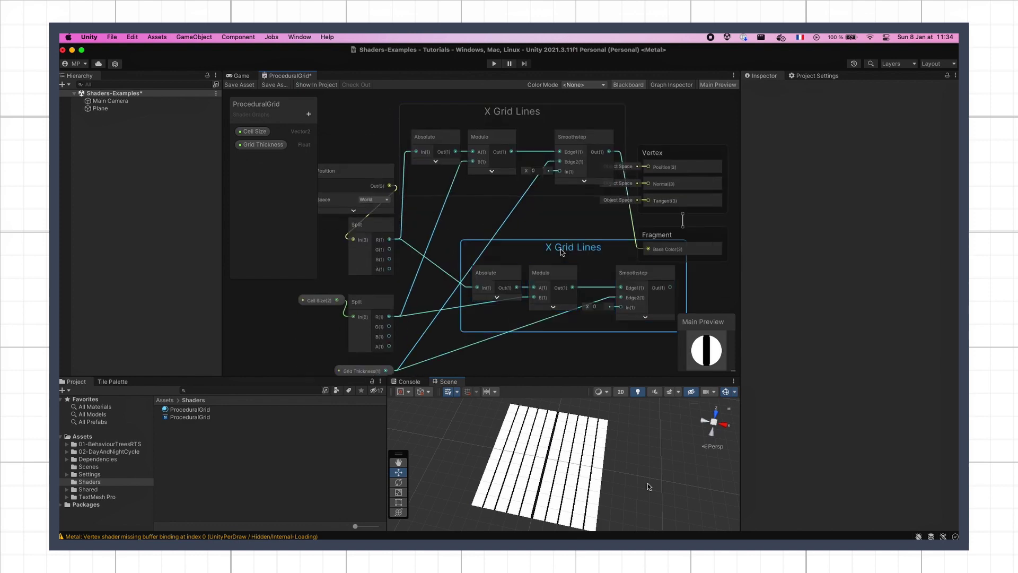
pyautogui.doubleClick(518, 250)
pyautogui.write('Z Grid Lines')
# Feed the Z group's Absolute from the position Split's B output and its Modulo B input from the Cell Size Split's G output
pyautogui.moveTo(389, 260); pyautogui.dragTo(419, 291)
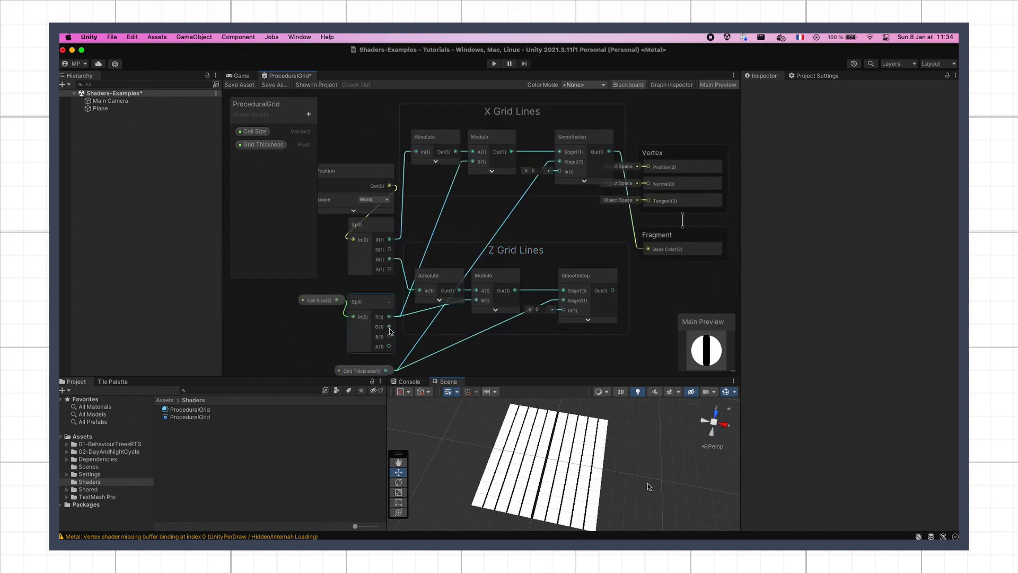
pyautogui.moveTo(389, 327); pyautogui.dragTo(477, 300)
# Tidy the graph by stacking the X and Z Grid Lines groups and placing Grid Thickness between them
pyautogui.moveTo(390, 265); pyautogui.dragTo(406, 246, button='middle')
pyautogui.moveTo(533, 231); pyautogui.dragTo(538, 250)
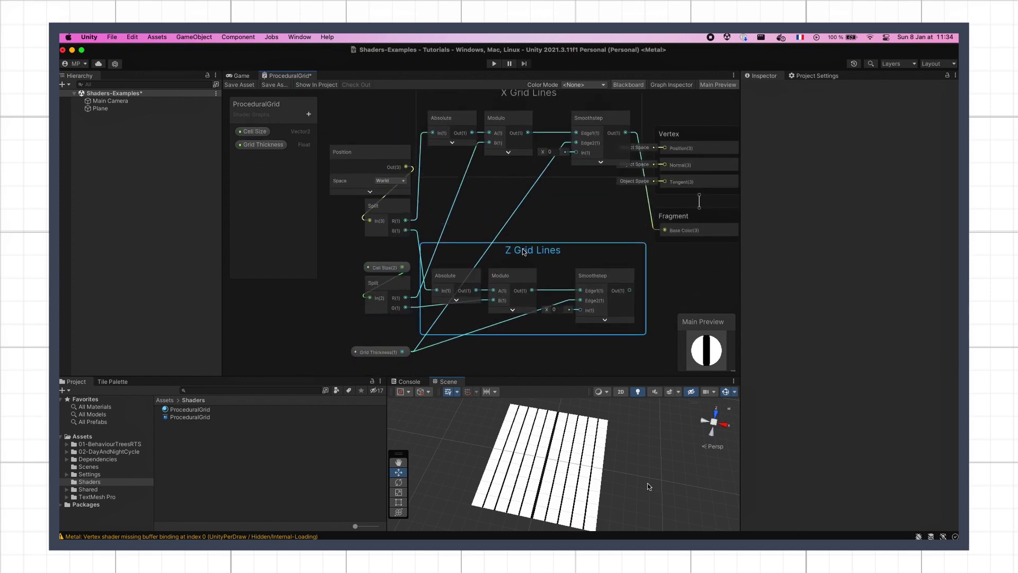
pyautogui.moveTo(477, 159); pyautogui.dragTo(466, 205, button='middle')
pyautogui.moveTo(518, 138); pyautogui.dragTo(518, 185)
pyautogui.moveTo(517, 185); pyautogui.dragTo(520, 134, button='middle')
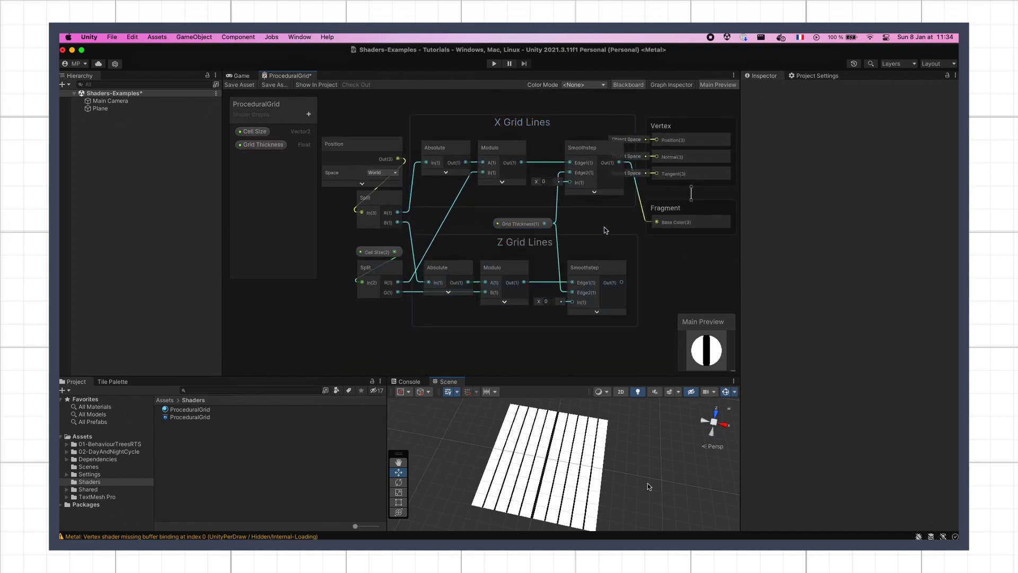
# Move the Vertex and Fragment stacks clear of the grid line groups and hide the Blackboard
pyautogui.moveTo(610, 170); pyautogui.dragTo(711, 308)
pyautogui.moveTo(643, 231); pyautogui.dragTo(646, 316)
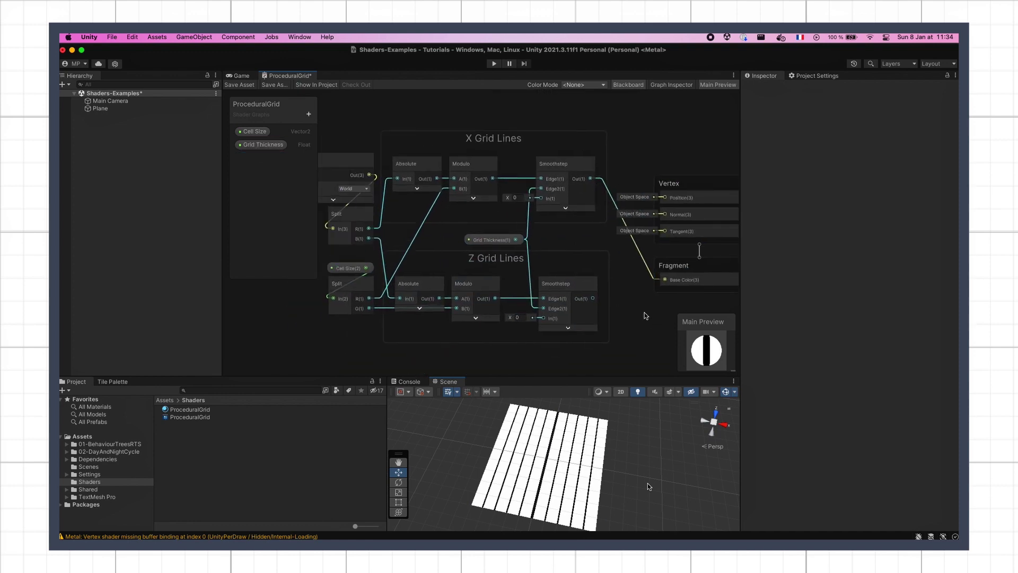
pyautogui.click(618, 85)
pyautogui.moveTo(665, 167); pyautogui.dragTo(639, 164, button='middle')
pyautogui.click(639, 175)
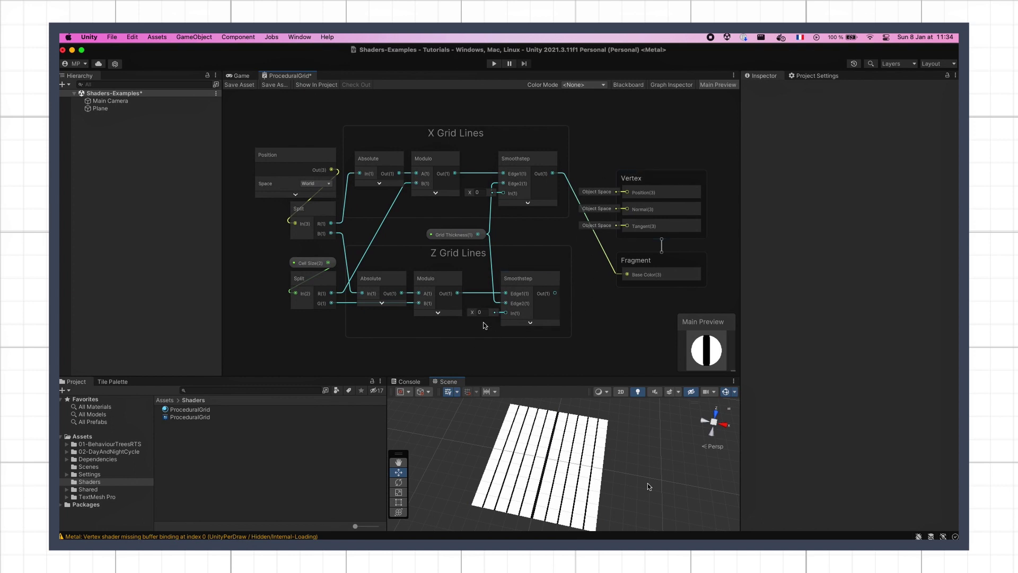
# Feed the Fragment's Base Color from the Z group's Smoothstep output and save the shader
pyautogui.moveTo(556, 293); pyautogui.dragTo(627, 274)
pyautogui.press('super+s')
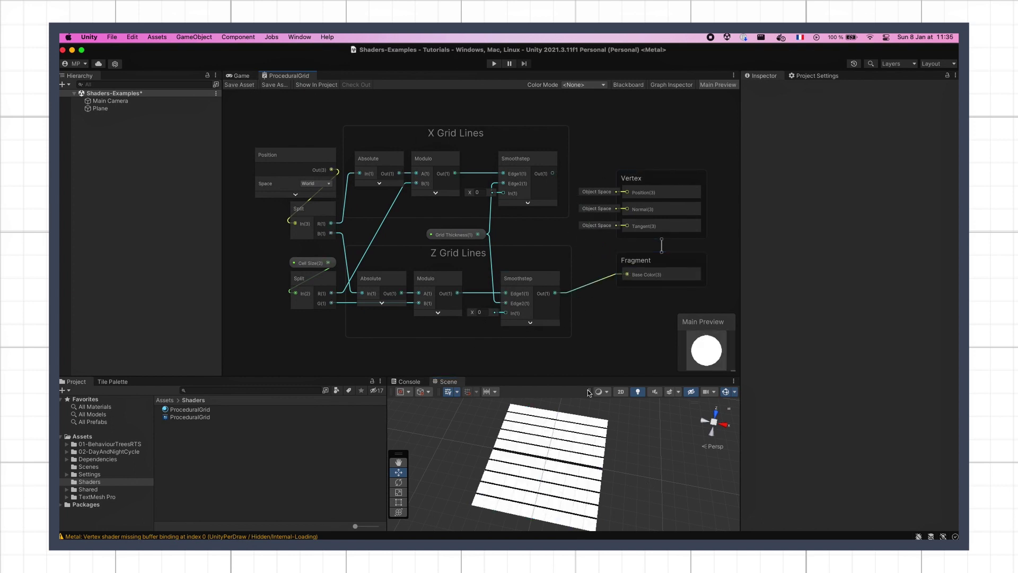
# Try different Cell Size Y and Grid Thickness values on the plane's material and undo the changes
pyautogui.click(581, 450)
pyautogui.moveTo(877, 425); pyautogui.dragTo(901, 426)
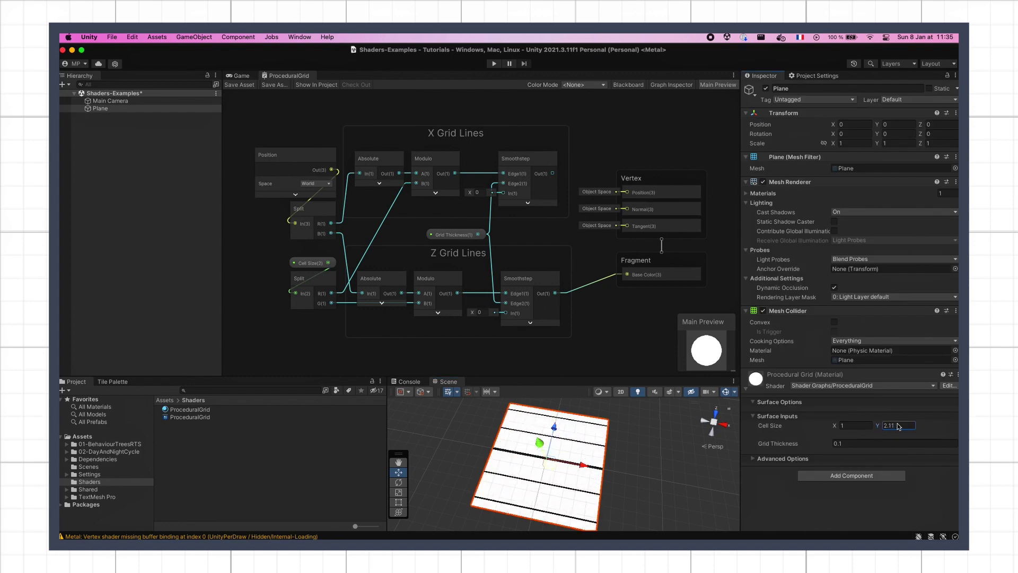
pyautogui.click(802, 445)
pyautogui.write('.1')
pyautogui.press('super+z')
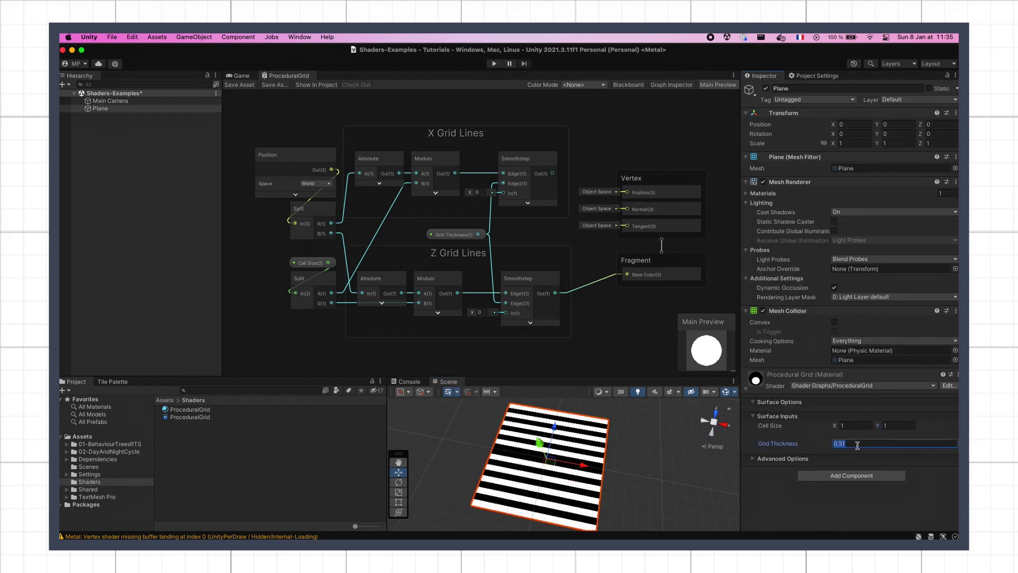
pyautogui.click(667, 433)
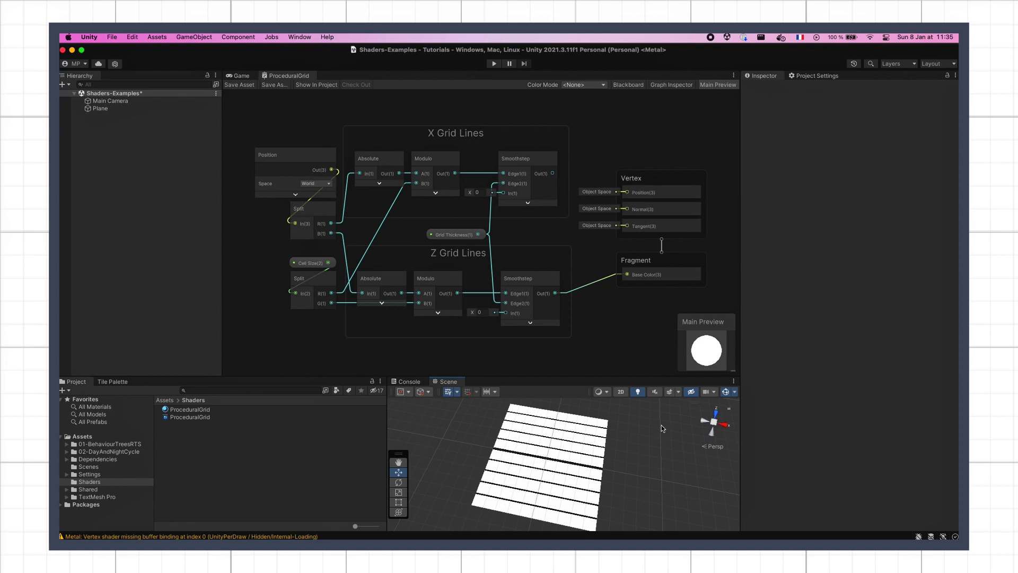
# Combine the X and Z Smoothstep outputs in a Multiply node, feed its result into Base Color and save the shader
pyautogui.moveTo(530, 231); pyautogui.dragTo(429, 233, button='middle')
pyautogui.moveTo(501, 159); pyautogui.dragTo(619, 255)
pyautogui.moveTo(451, 175); pyautogui.dragTo(503, 223)
pyautogui.write('mul')
pyautogui.press('Return')
pyautogui.click(540, 254)
pyautogui.moveTo(454, 296); pyautogui.dragTo(526, 254)
pyautogui.moveTo(526, 234); pyautogui.dragTo(598, 266)
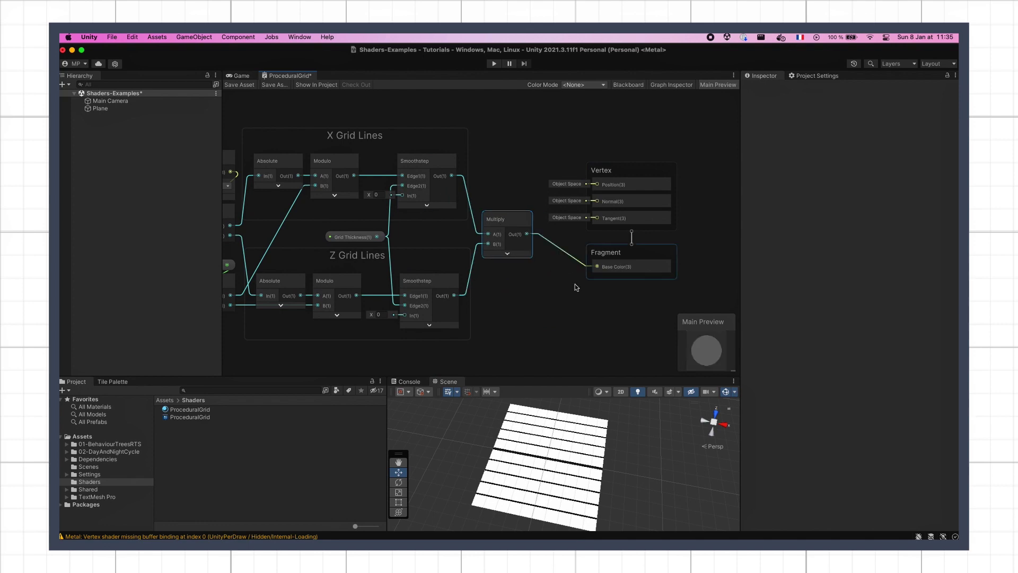
pyautogui.click(239, 85)
# Set the plane material's Cell Size to 1.01 by 1.69 and its Grid Thickness to 0.07
pyautogui.click(541, 461)
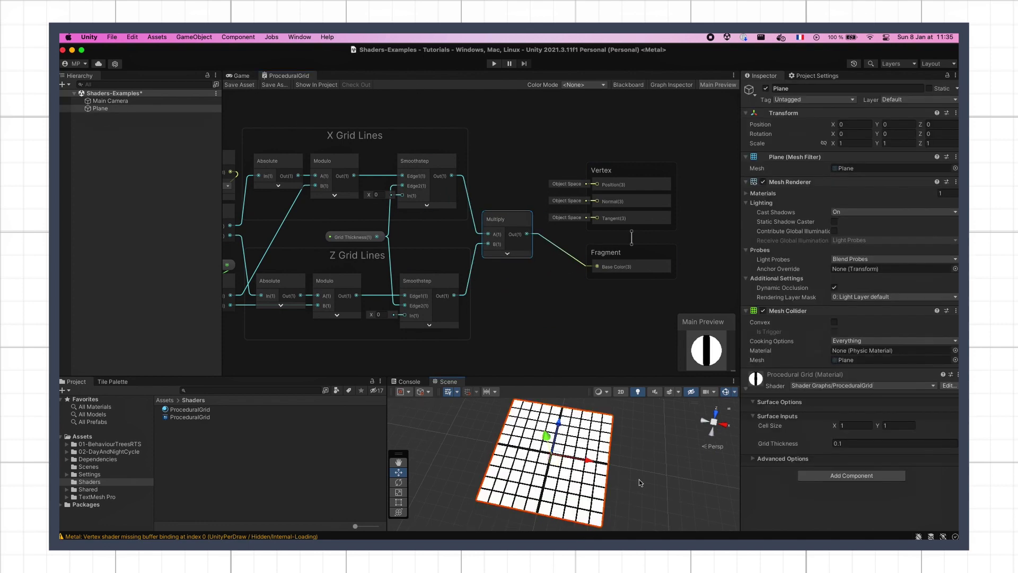
pyautogui.moveTo(836, 428); pyautogui.dragTo(896, 428)
pyautogui.moveTo(805, 445)
pyautogui.mouseDown()
pyautogui.moveTo(827, 445)
pyautogui.moveTo(798, 447)
pyautogui.mouseUp()
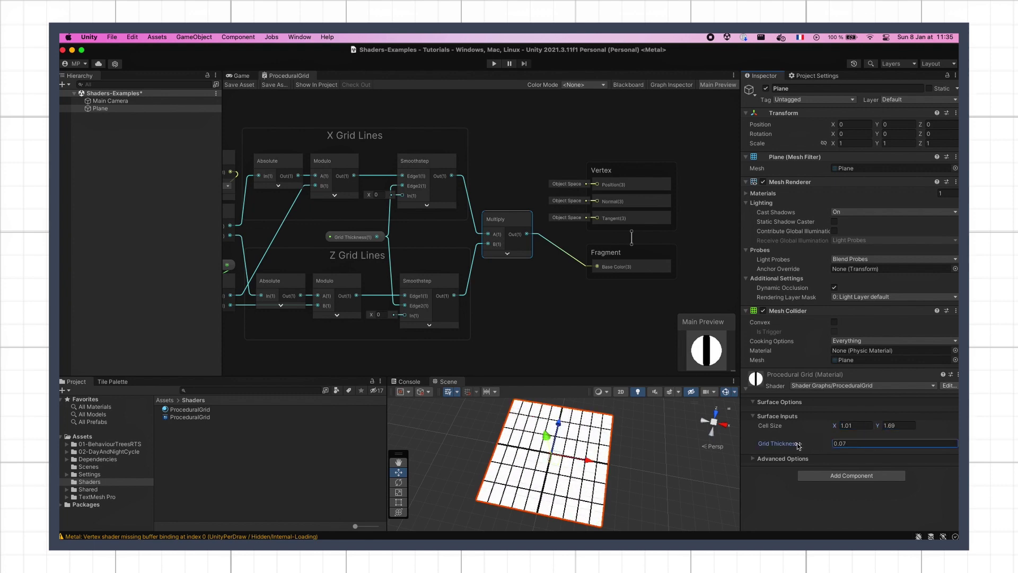
pyautogui.click(648, 465)
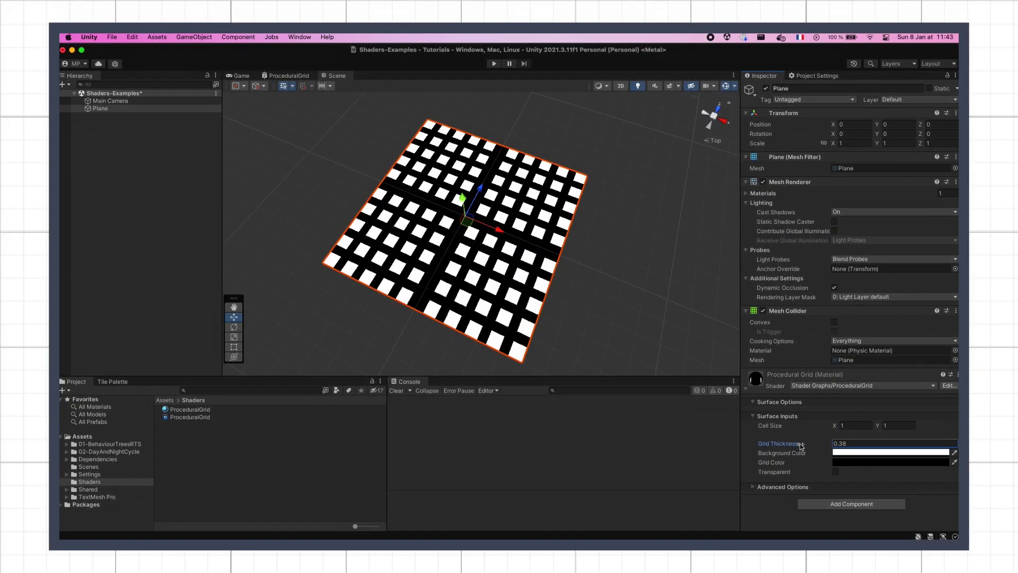
# Set the plane material's Grid Thickness to 0.11 and its Cell Size to 1.06 by 1.45
pyautogui.moveTo(803, 447); pyautogui.dragTo(887, 425)
pyautogui.click(836, 428)
pyautogui.click(880, 427)
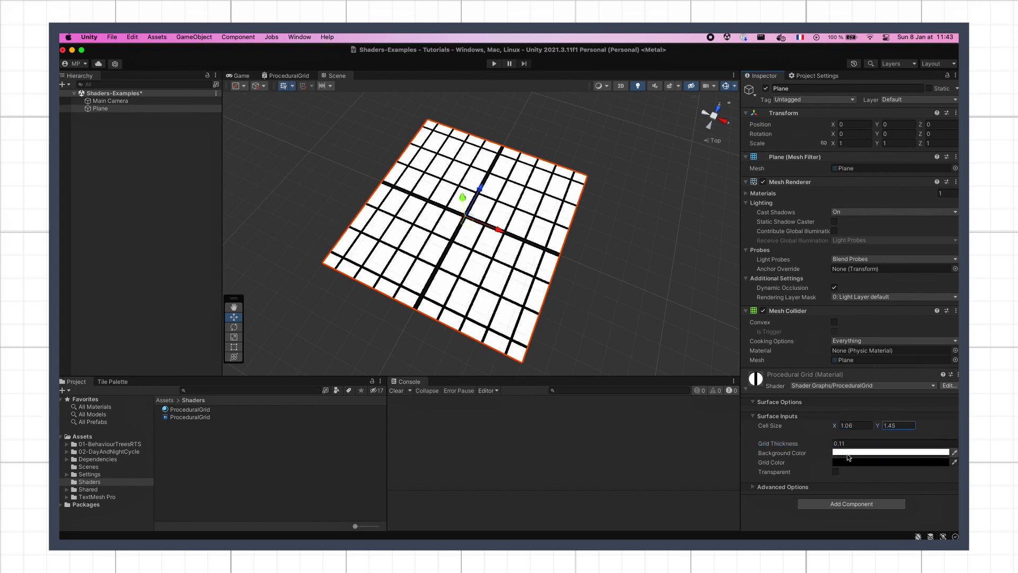
# Set the plane material's Background Color to blue and its Grid Color to white (FFFFFF)
pyautogui.click(864, 453)
pyautogui.click(868, 420)
pyautogui.click(913, 377)
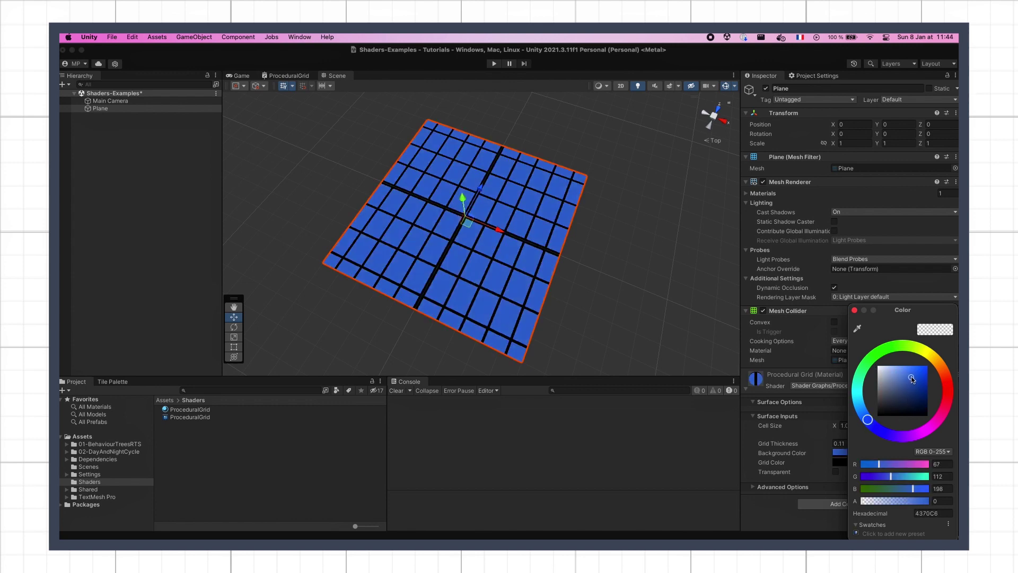
pyautogui.click(839, 462)
pyautogui.moveTo(896, 392); pyautogui.dragTo(857, 347)
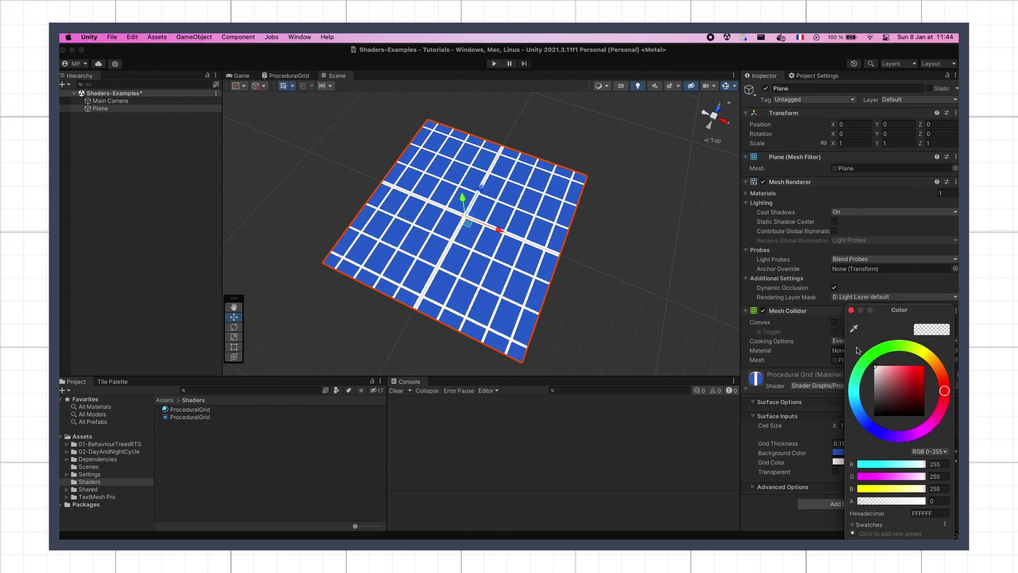
pyautogui.click(607, 306)
pyautogui.keyDown('alt'); pyautogui.moveTo(609, 333); pyautogui.dragTo(629, 312); pyautogui.keyUp('alt')
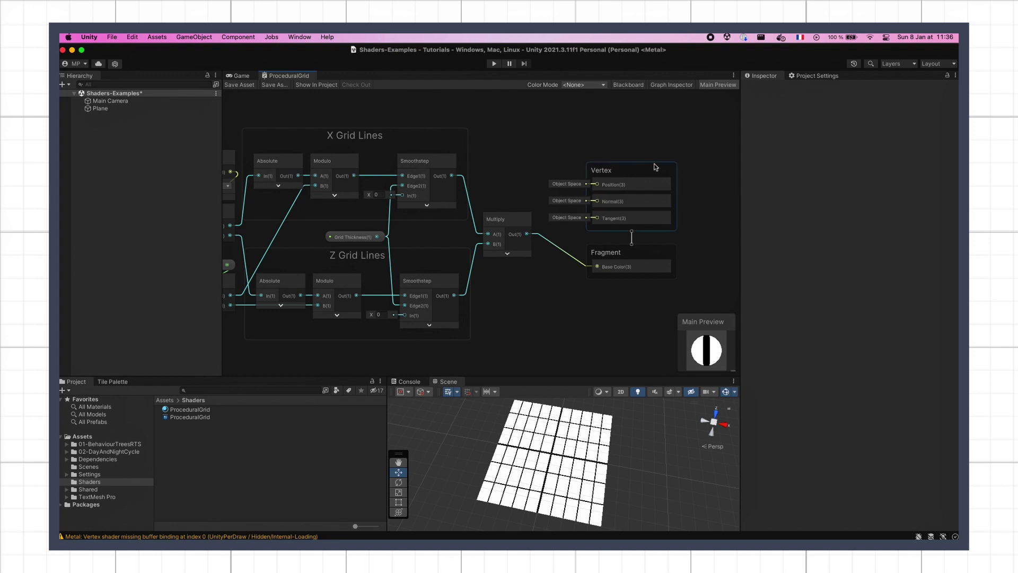
# Add two Color properties to the ProceduralGrid shader graph, named Background Color and Grid Color
pyautogui.click(628, 85)
pyautogui.click(308, 114)
pyautogui.click(326, 168)
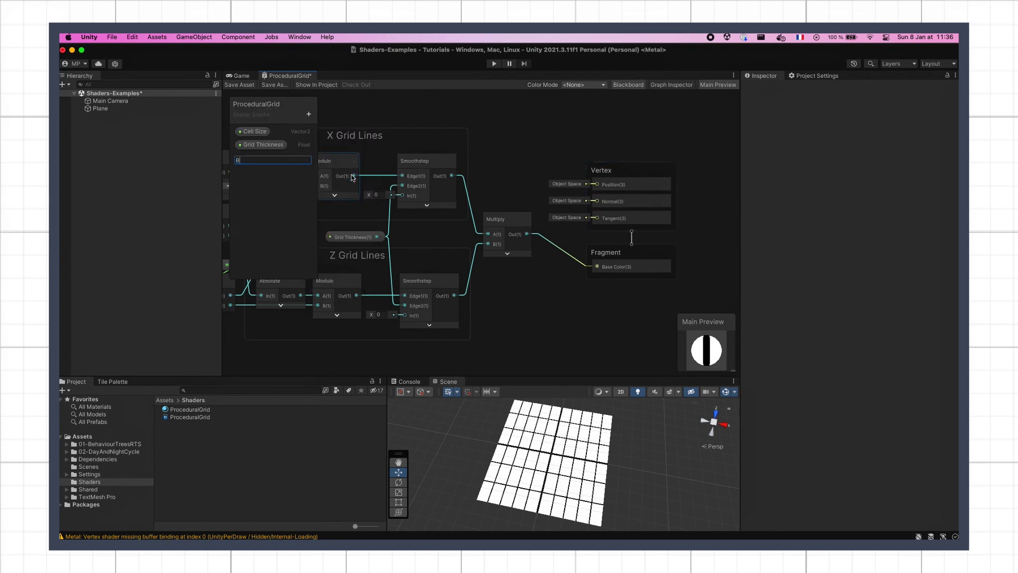
pyautogui.write('Background Color')
pyautogui.press('Return')
pyautogui.click(308, 114)
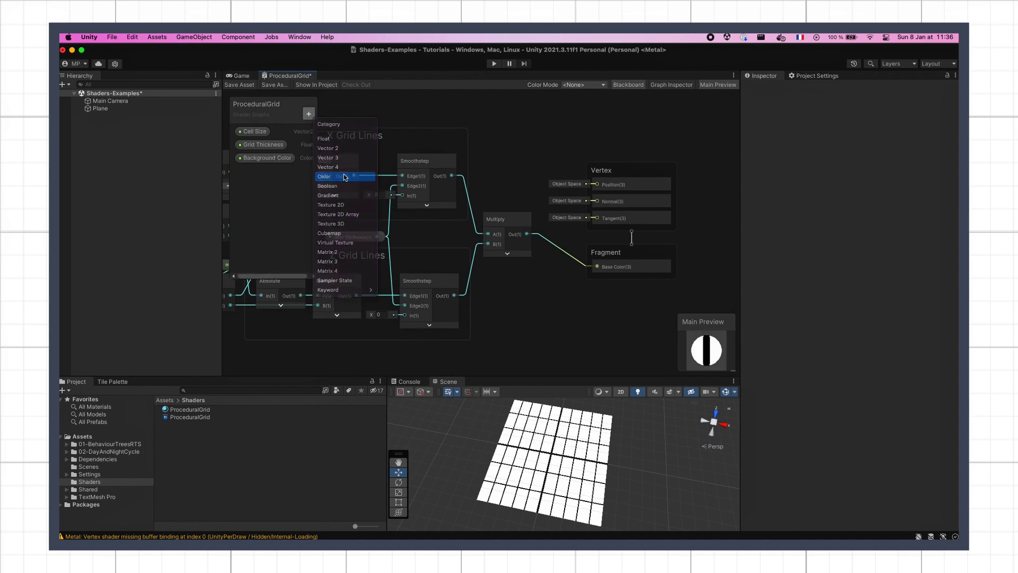
pyautogui.click(326, 171)
pyautogui.write('Grid Color')
pyautogui.press('Return')
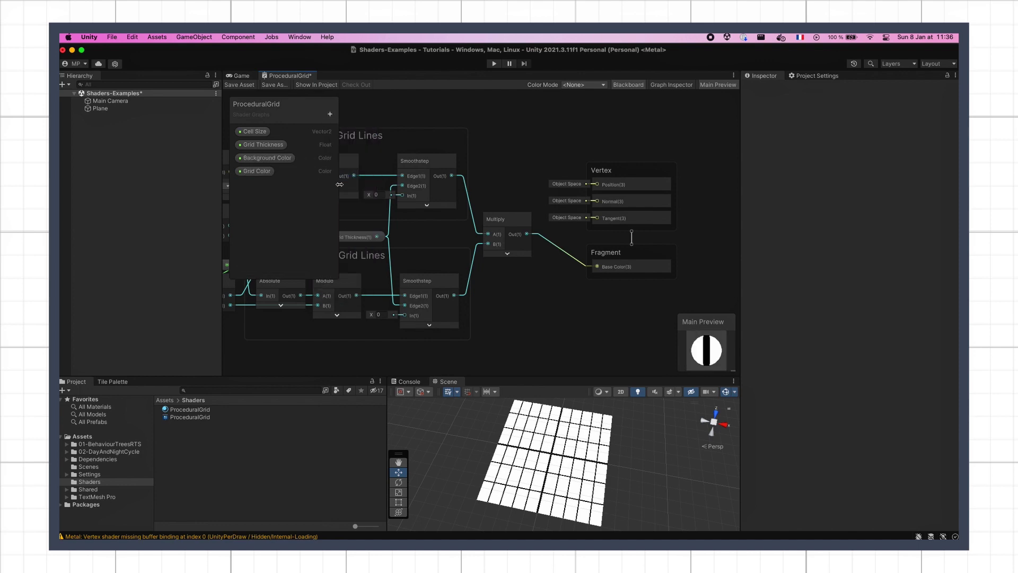
# Set the Background Color property's default colour to white
pyautogui.click(266, 157)
pyautogui.click(667, 86)
pyautogui.moveTo(383, 105); pyautogui.dragTo(406, 106)
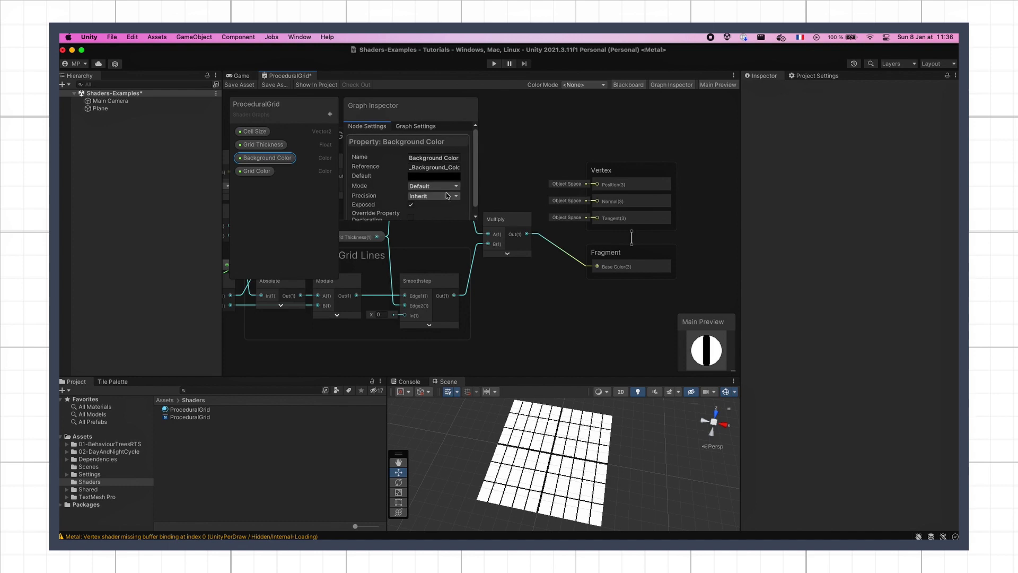
pyautogui.click(420, 176)
pyautogui.click(440, 170)
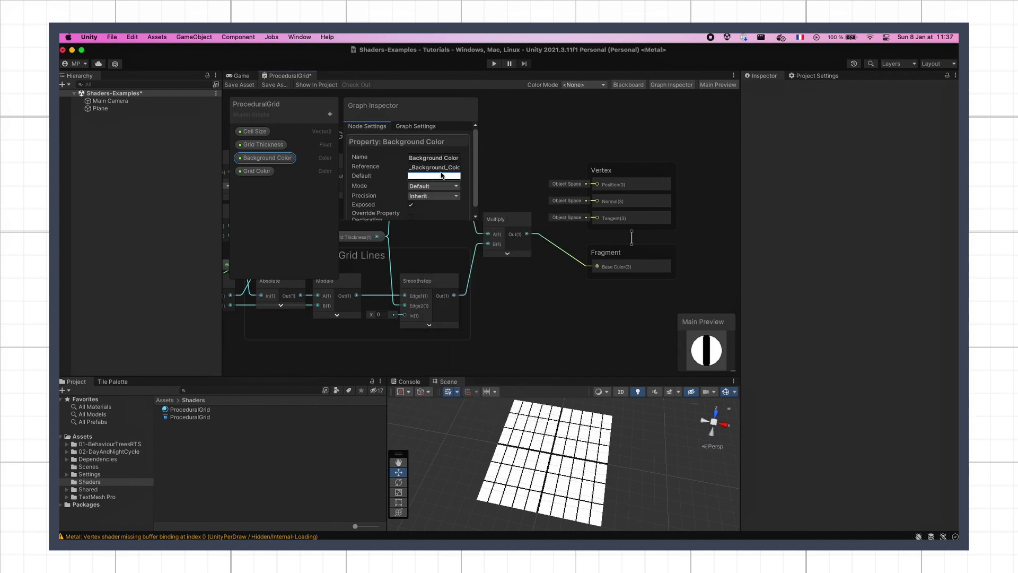
pyautogui.click(671, 85)
# Move the Vertex and Fragment stacks away from the Multiply node and place Background Color and Grid Color nodes in the space between
pyautogui.moveTo(548, 192); pyautogui.dragTo(457, 184, button='middle')
pyautogui.click(547, 210)
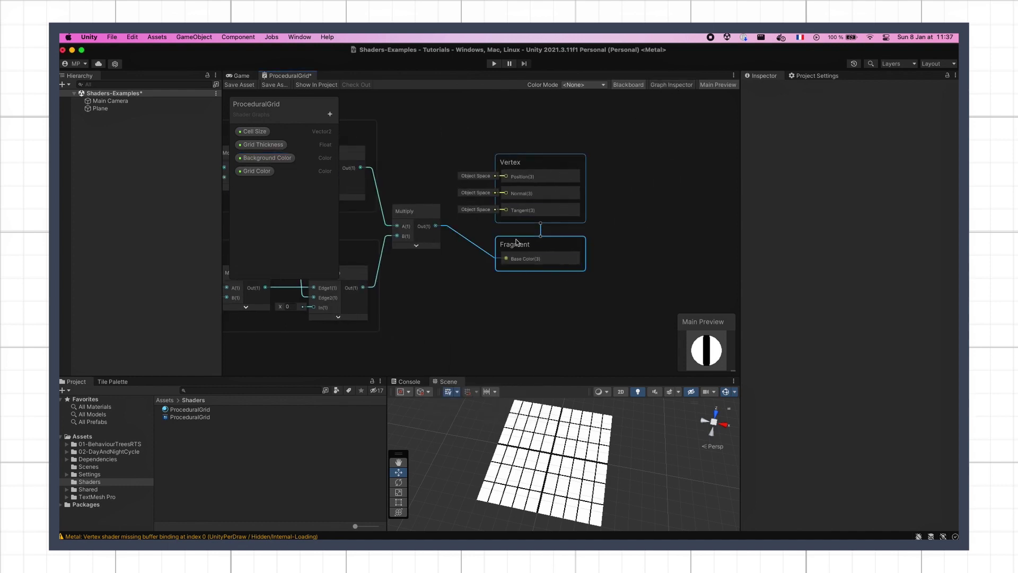
pyautogui.moveTo(547, 210); pyautogui.dragTo(657, 210)
pyautogui.click(424, 244)
pyautogui.moveTo(424, 244); pyautogui.dragTo(438, 269)
pyautogui.moveTo(261, 172); pyautogui.dragTo(457, 293)
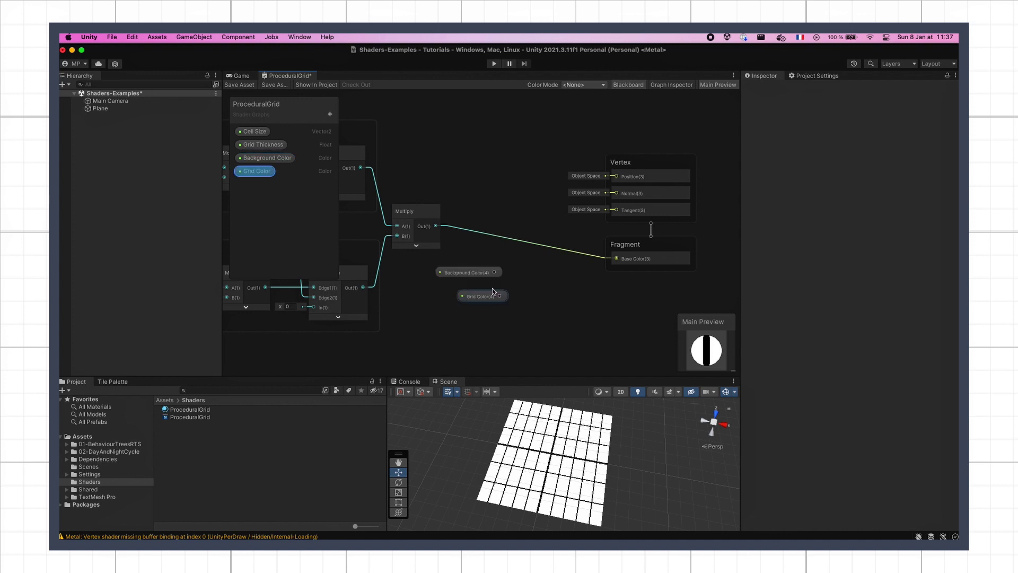
pyautogui.click(629, 85)
pyautogui.moveTo(519, 250); pyautogui.dragTo(488, 252, button='middle')
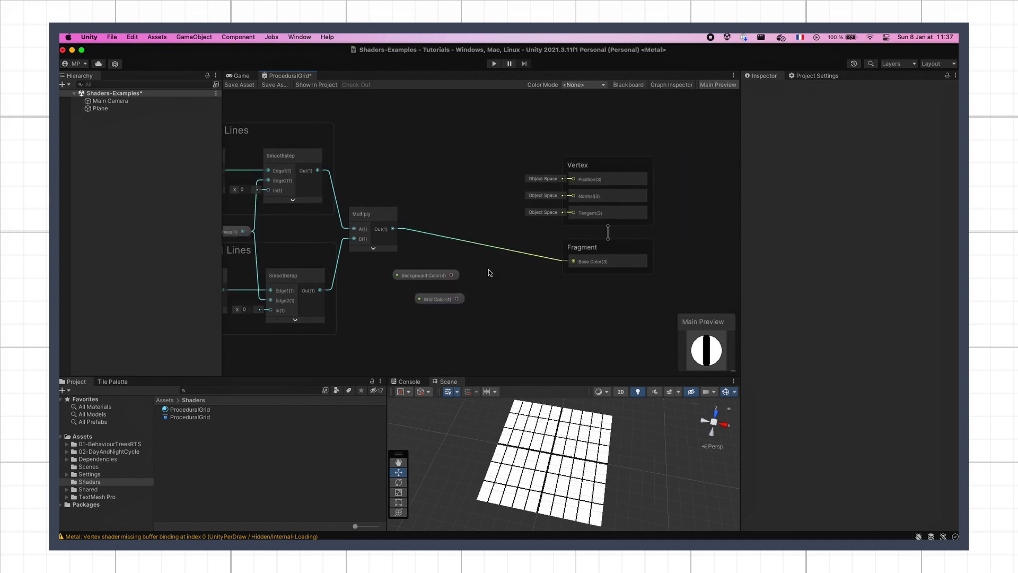
# Multiply Background Color by the combined grid lines output in a new Multiply node, collapse its preview and position the nodes neatly
pyautogui.moveTo(440, 276); pyautogui.dragTo(467, 213)
pyautogui.press('space')
pyautogui.write('multiply')
pyautogui.press('Return')
pyautogui.moveTo(392, 228); pyautogui.dragTo(468, 222)
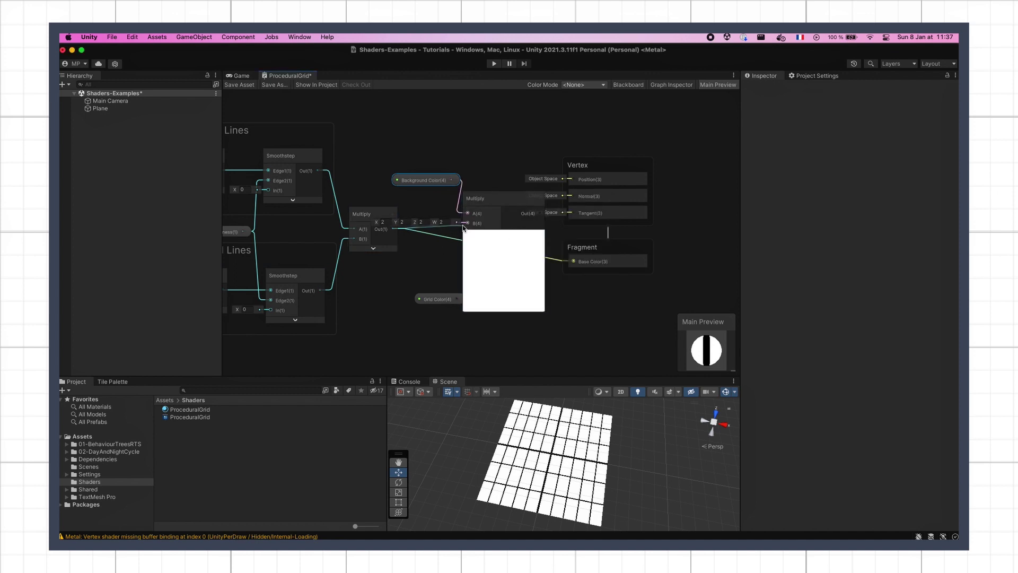
pyautogui.moveTo(425, 180); pyautogui.dragTo(393, 173)
pyautogui.moveTo(477, 198); pyautogui.dragTo(456, 190)
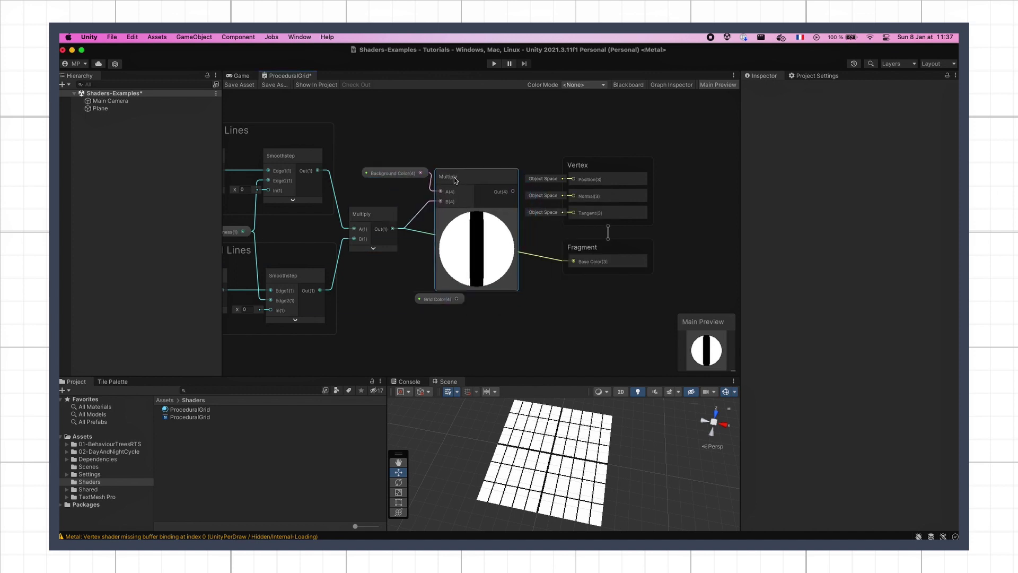
pyautogui.click(482, 227)
pyautogui.click(500, 278)
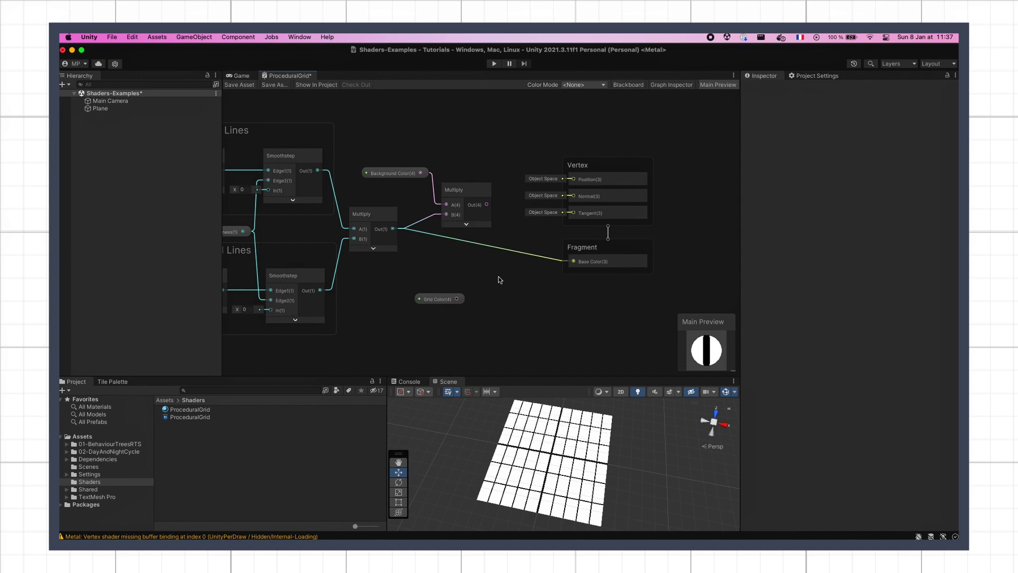
# Invert the combined grid lines output with a One Minus node
pyautogui.moveTo(393, 228); pyautogui.dragTo(379, 271)
pyautogui.write('one minus')
pyautogui.press('Return')
# Multiply Grid Color by the One Minus output in a new Multiply node
pyautogui.click(417, 298)
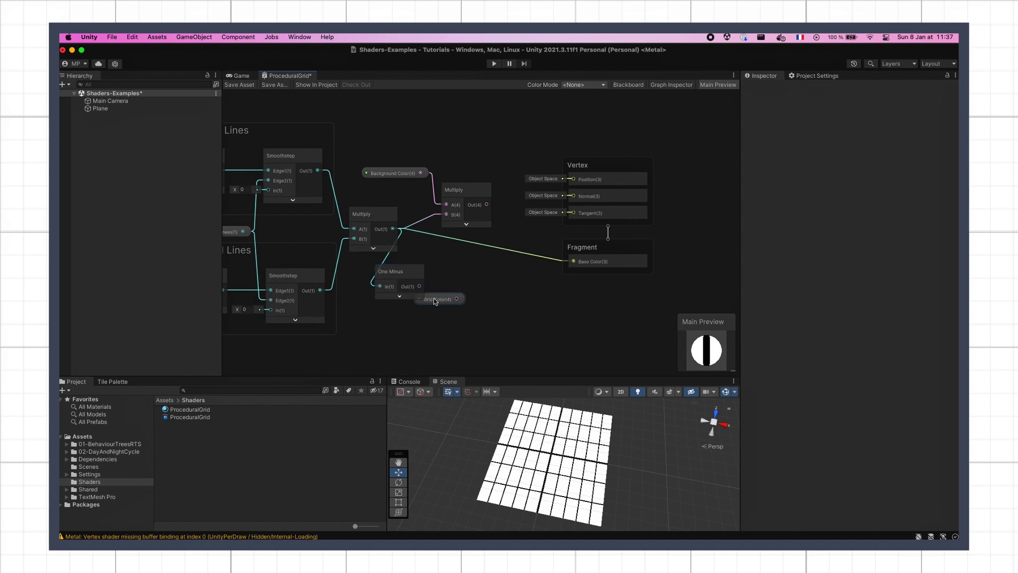
pyautogui.moveTo(435, 298); pyautogui.dragTo(424, 256)
pyautogui.write('multiply')
pyautogui.press('Return')
pyautogui.click(529, 306)
pyautogui.moveTo(509, 269); pyautogui.dragTo(490, 270)
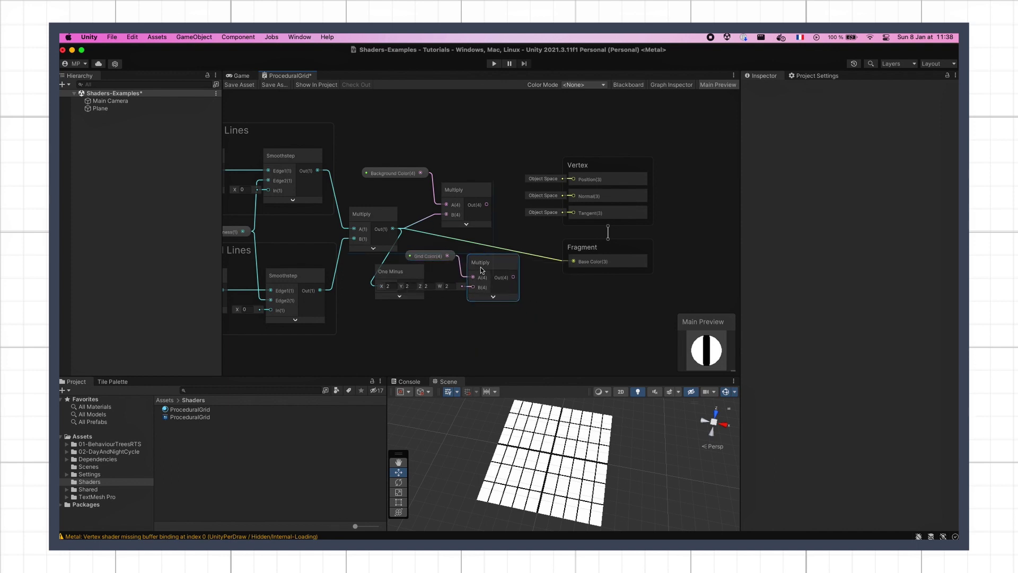
pyautogui.moveTo(419, 286); pyautogui.dragTo(473, 296)
# Tidy the graph by moving the two colour Multiply nodes farther from the grid line nodes and lining them up
pyautogui.moveTo(482, 269); pyautogui.dragTo(436, 268, button='middle')
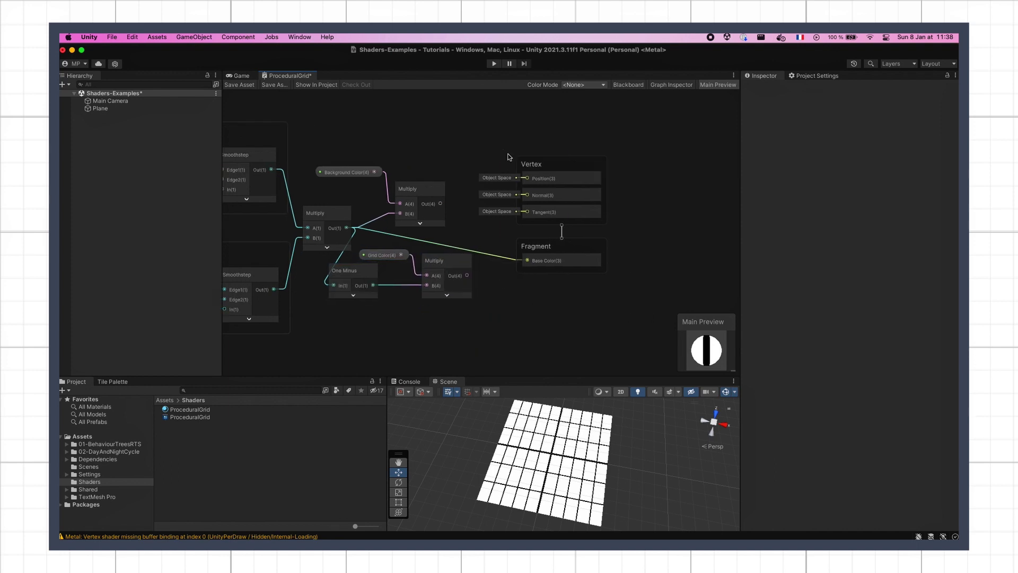
pyautogui.moveTo(440, 189); pyautogui.dragTo(477, 189)
pyautogui.moveTo(448, 262); pyautogui.dragTo(481, 262)
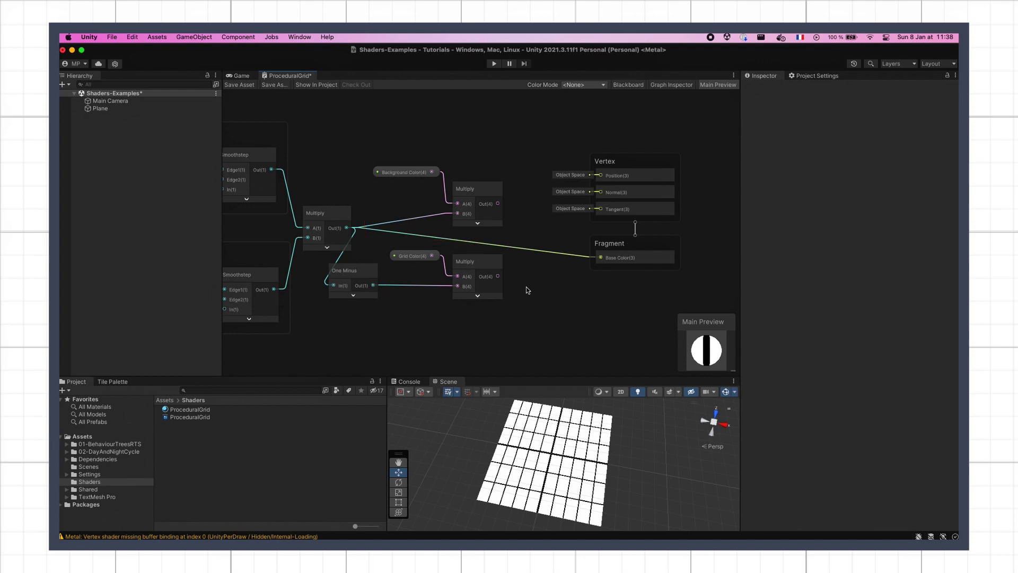
# Sum the two colour Multiply outputs in an Add node and feed the result into Base Color
pyautogui.moveTo(528, 290); pyautogui.dragTo(482, 307, button='middle')
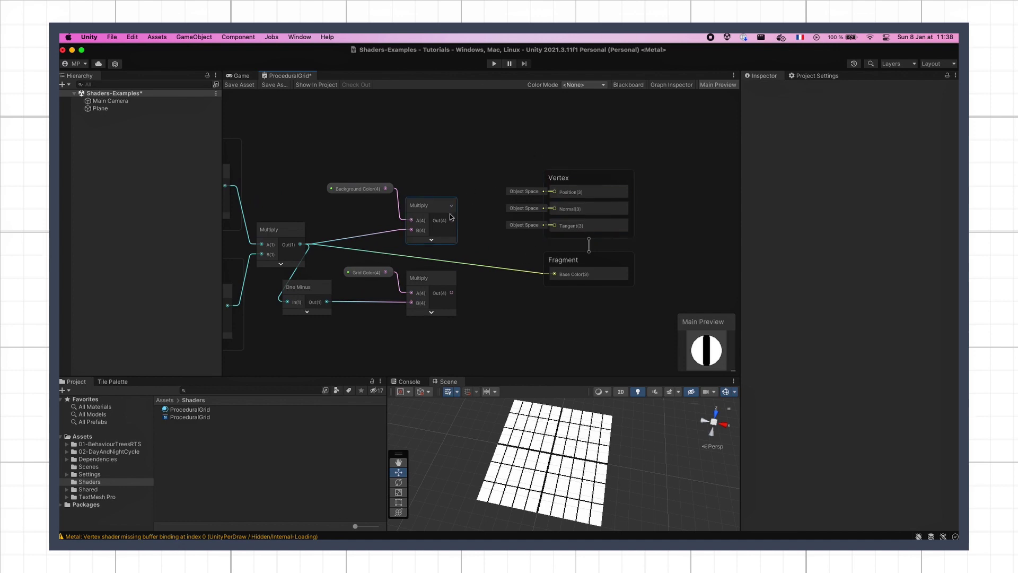
pyautogui.press('space')
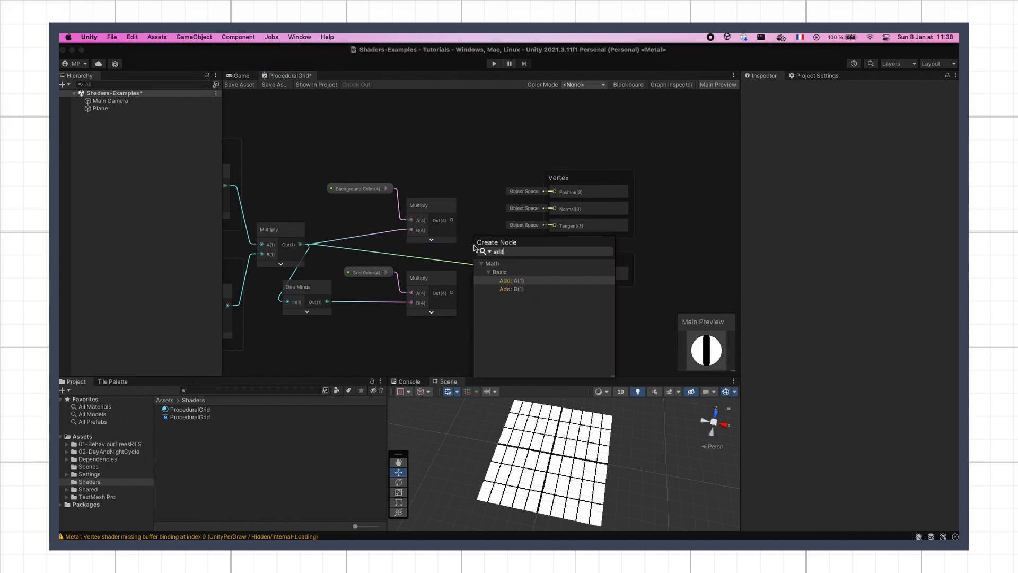
pyautogui.press('Return')
pyautogui.moveTo(478, 267); pyautogui.dragTo(593, 272)
pyautogui.click(510, 275)
# Group the colour property, Multiply and Add nodes as Apply Colors and save the shader
pyautogui.moveTo(520, 301); pyautogui.dragTo(339, 175)
pyautogui.hotkey('ctrl', 'g')
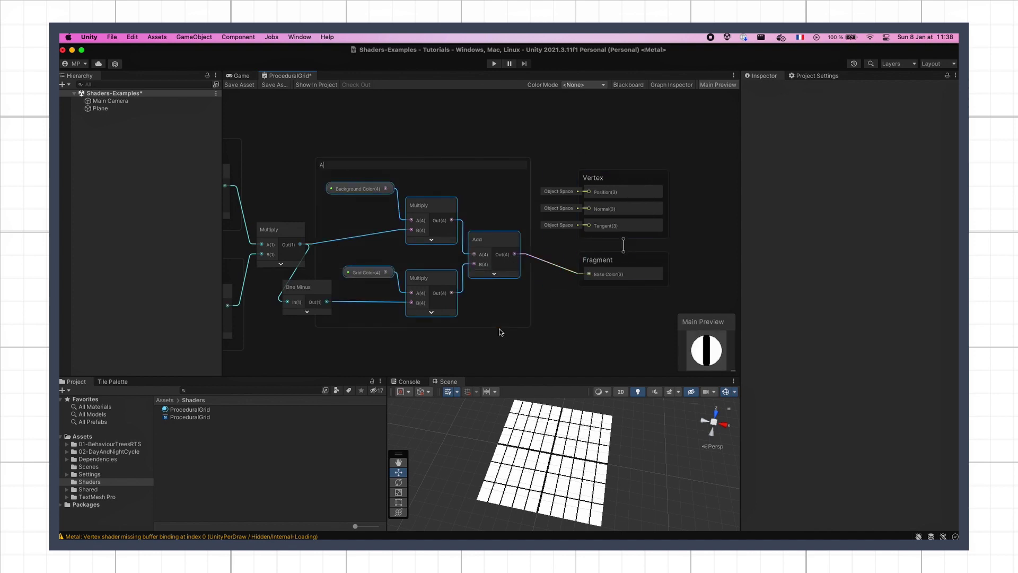
pyautogui.write('Apply Colors')
pyautogui.press('Return')
pyautogui.moveTo(470, 346); pyautogui.dragTo(500, 341, button='middle')
pyautogui.click(237, 86)
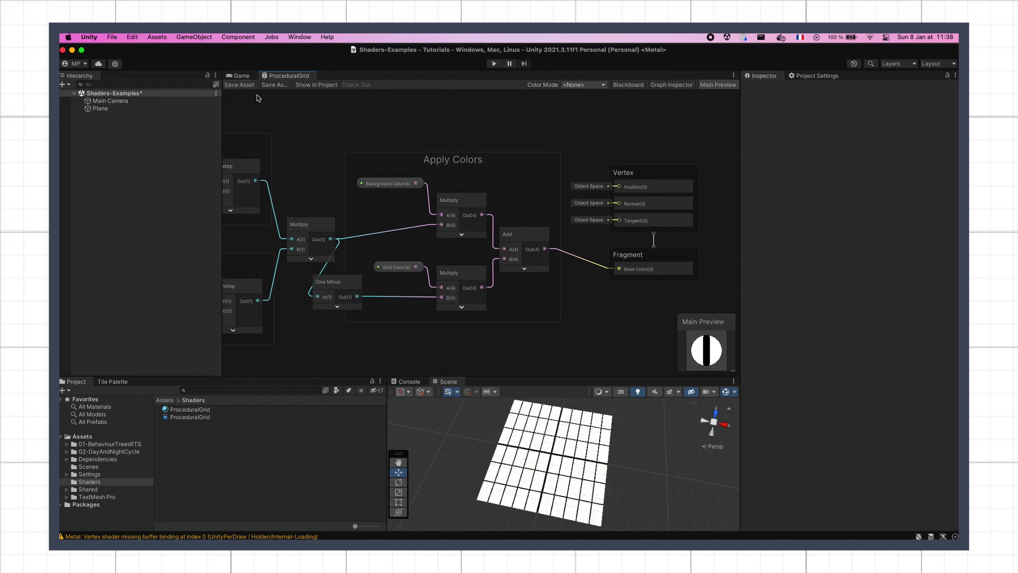
# Change the plane material's Background Color to blue and adjust its Grid Color
pyautogui.click(573, 465)
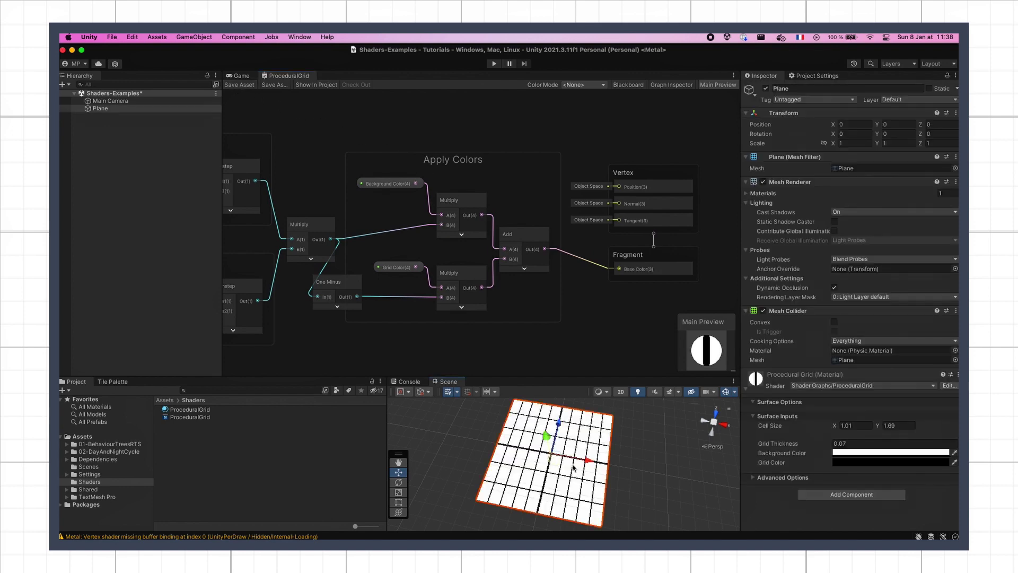
pyautogui.click(864, 454)
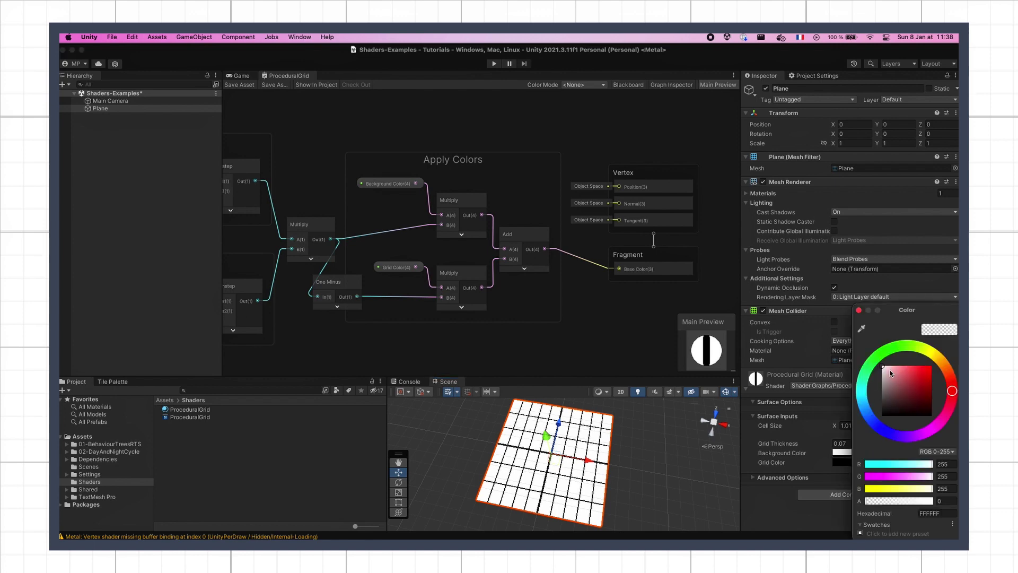
pyautogui.moveTo(891, 374)
pyautogui.mouseDown()
pyautogui.moveTo(906, 371)
pyautogui.moveTo(915, 400)
pyautogui.moveTo(893, 378)
pyautogui.moveTo(922, 378)
pyautogui.moveTo(874, 365)
pyautogui.mouseUp()
pyautogui.click(872, 420)
pyautogui.click(841, 462)
pyautogui.click(655, 469)
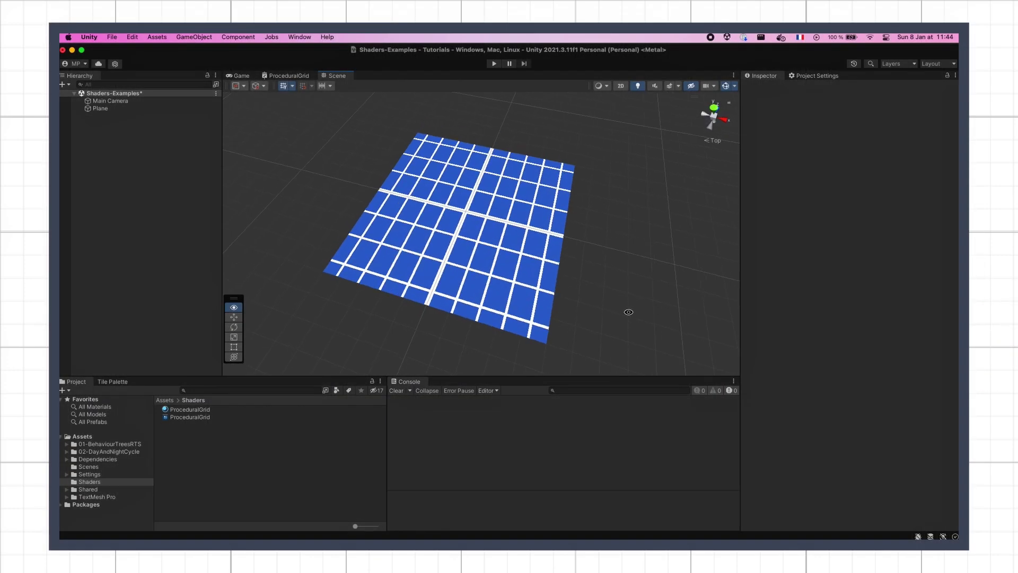
# Enable the Transparent option on the plane's Procedural Grid material
pyautogui.click(535, 277)
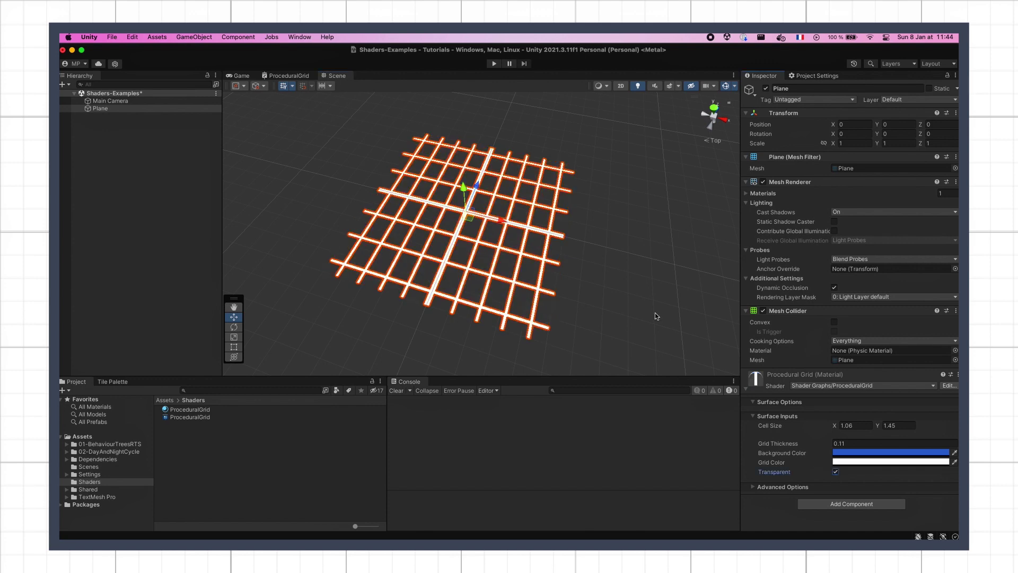
# Add a Boolean property named Transparent to the ProceduralGrid shader's Blackboard
pyautogui.click(655, 313)
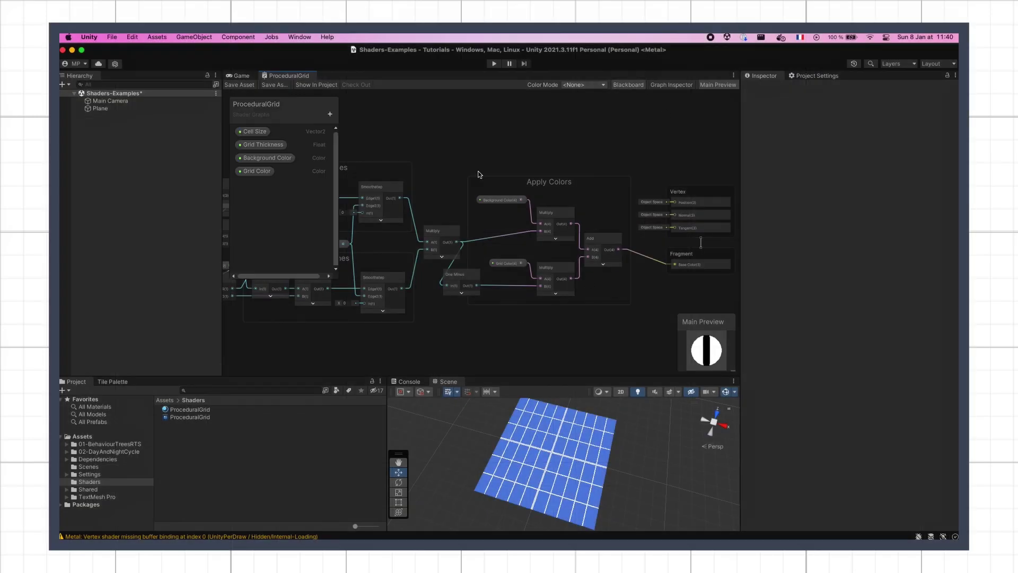
pyautogui.click(329, 114)
pyautogui.click(373, 186)
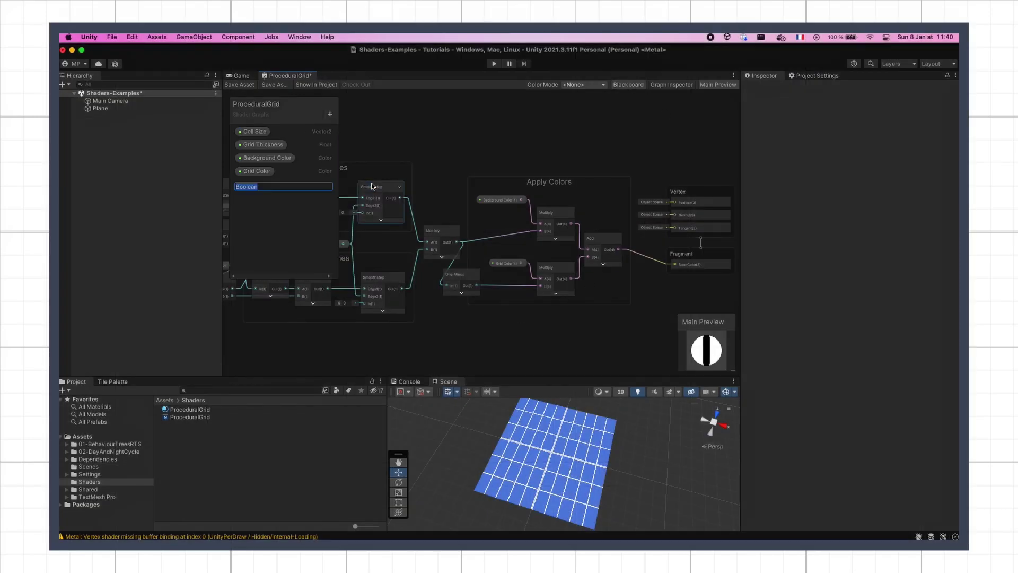
pyautogui.write('Transparent')
pyautogui.press('Return')
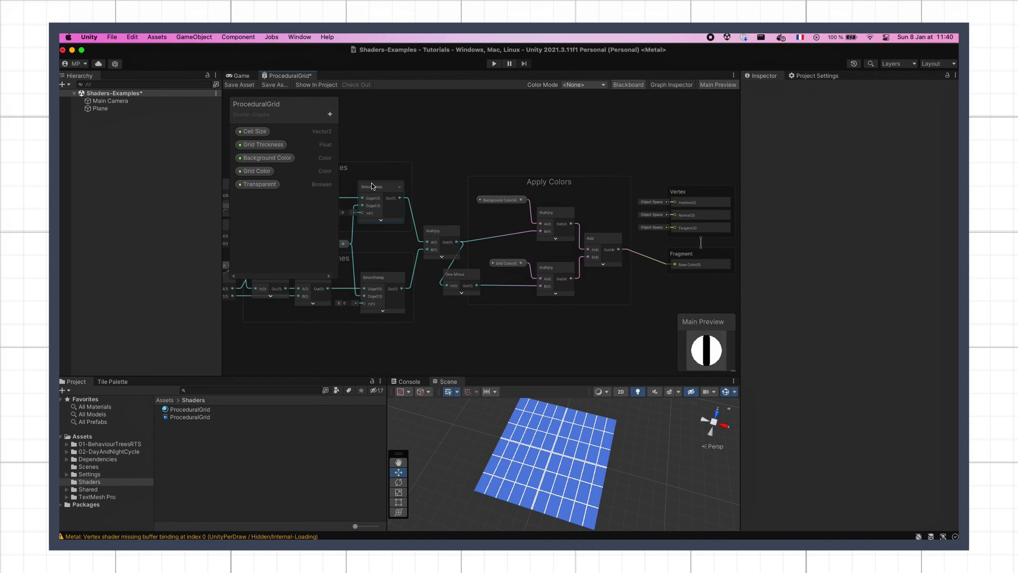
# Place the Transparent property below the Apply Colors group, feed it into a new Branch node's Predicate, and collapse the node's preview
pyautogui.moveTo(259, 184); pyautogui.dragTo(494, 325)
pyautogui.click(629, 84)
pyautogui.scroll(3, 530, 318)
pyautogui.moveTo(530, 318); pyautogui.dragTo(453, 259, button='middle')
pyautogui.moveTo(434, 285); pyautogui.dragTo(493, 289)
pyautogui.write('branch')
pyautogui.press('Return')
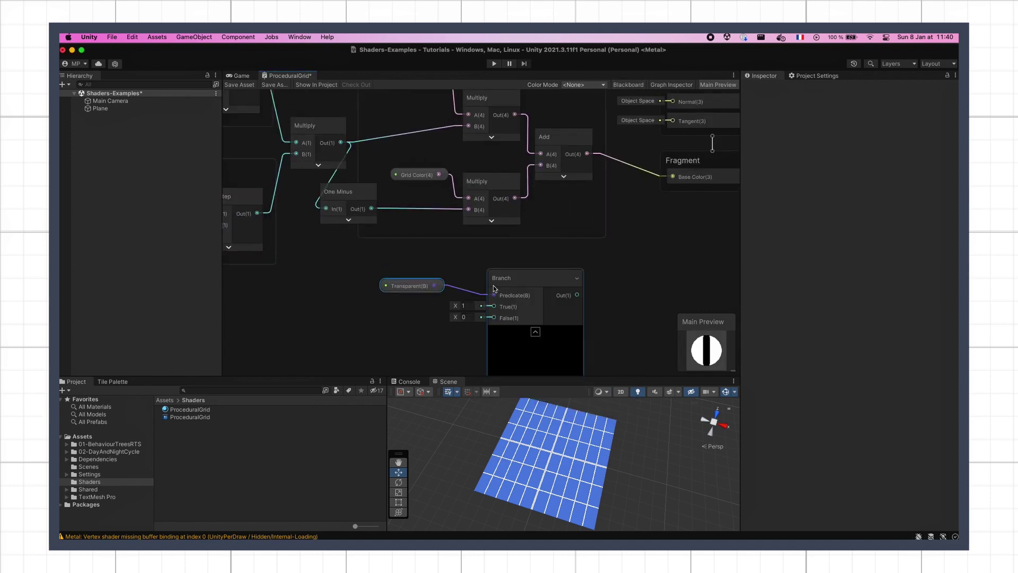
pyautogui.click(535, 331)
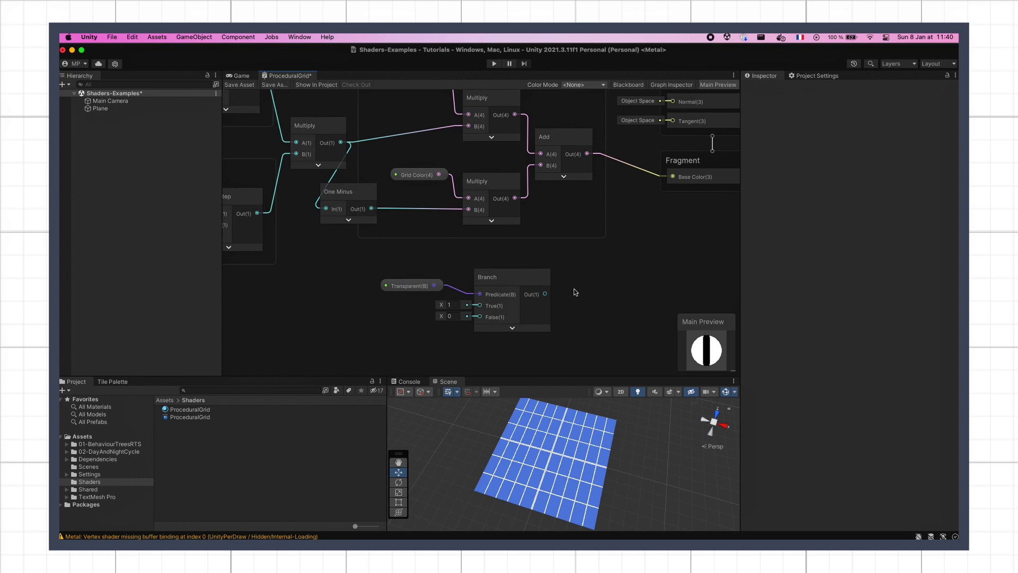
# Set the Branch node's False input to 1 and connect the One Minus output to its True input
pyautogui.click(450, 316)
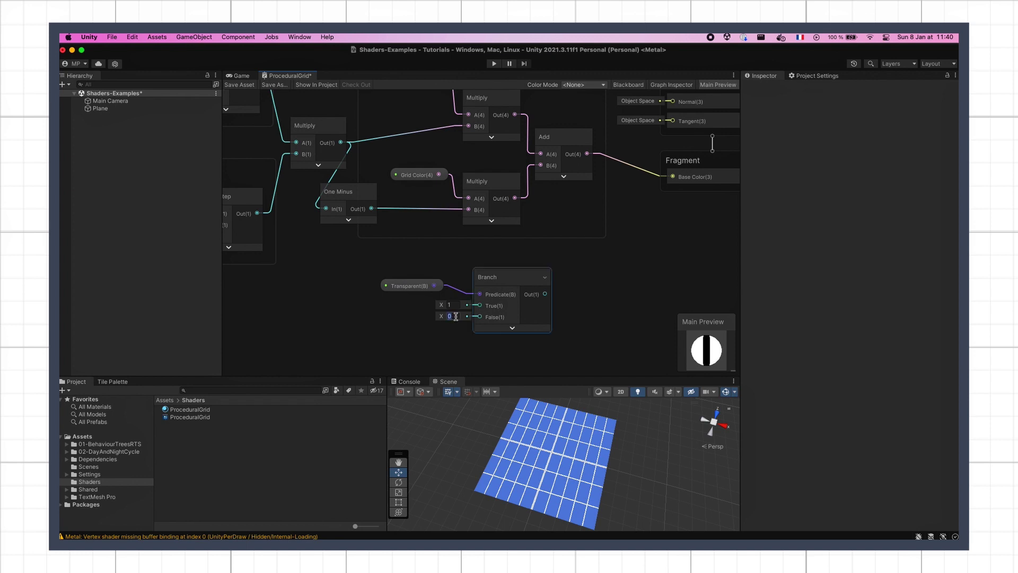
pyautogui.write('1')
pyautogui.click(581, 314)
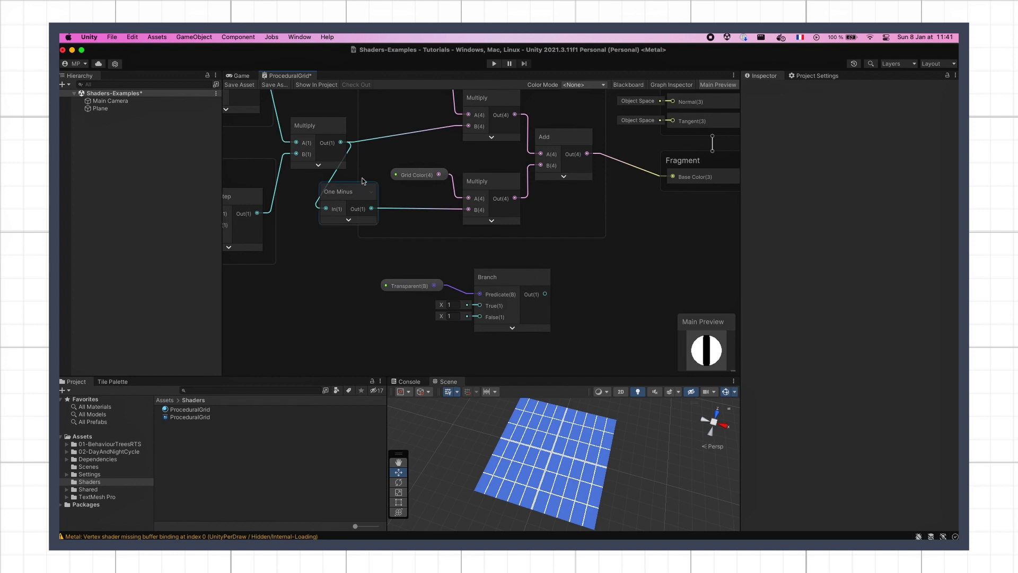
pyautogui.moveTo(372, 208); pyautogui.dragTo(481, 306)
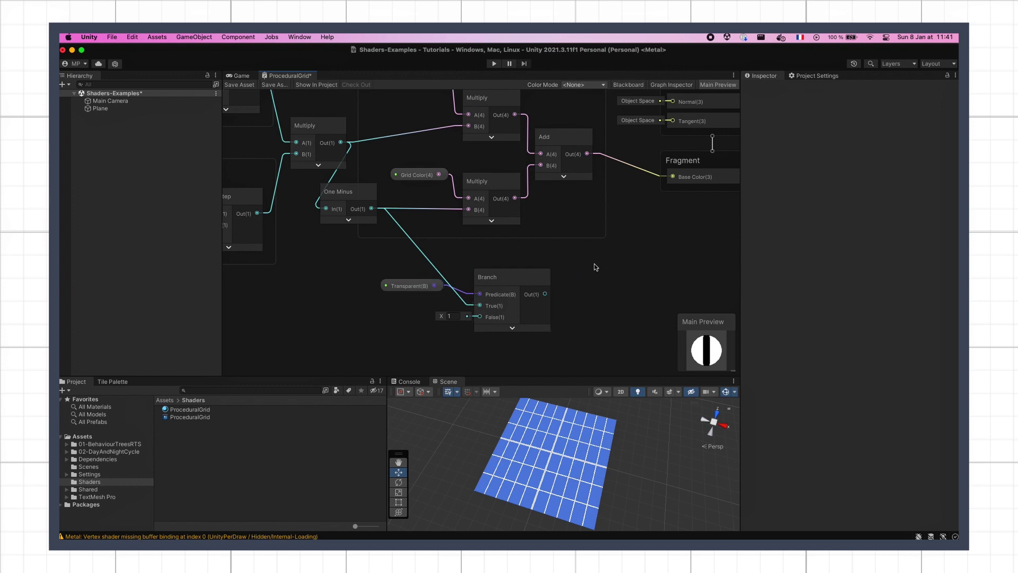
# Enable Alpha Clipping for the Universal target in the shader's Graph Settings, using the Graph Inspector
pyautogui.moveTo(596, 267); pyautogui.dragTo(488, 281, button='middle')
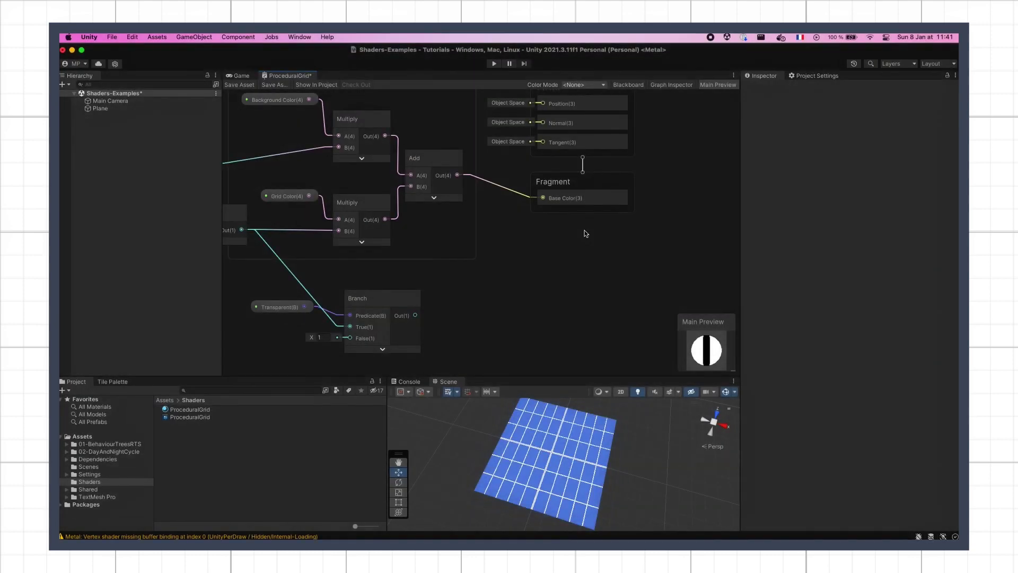
pyautogui.click(669, 85)
pyautogui.moveTo(434, 117); pyautogui.dragTo(591, 268)
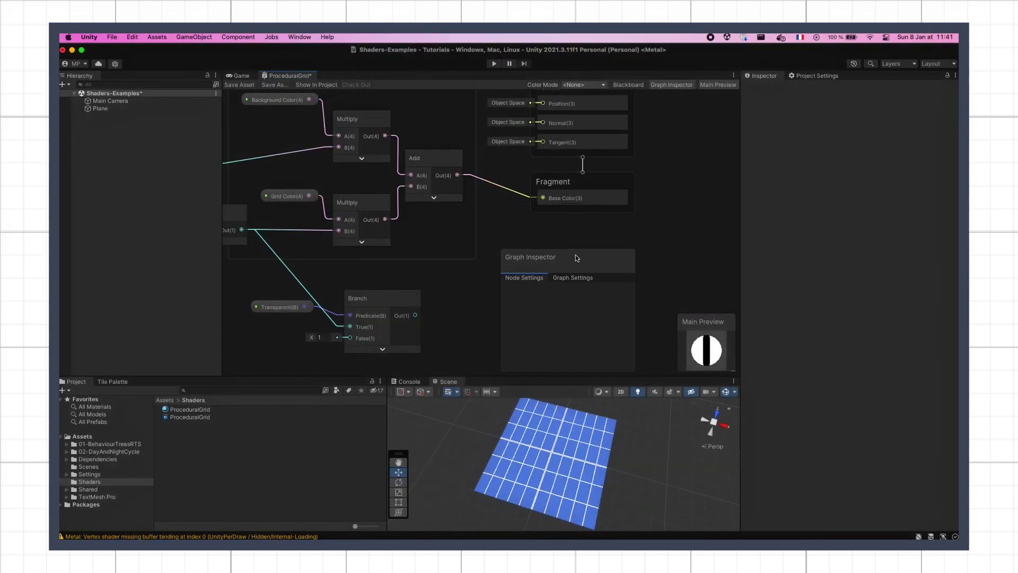
pyautogui.click(581, 279)
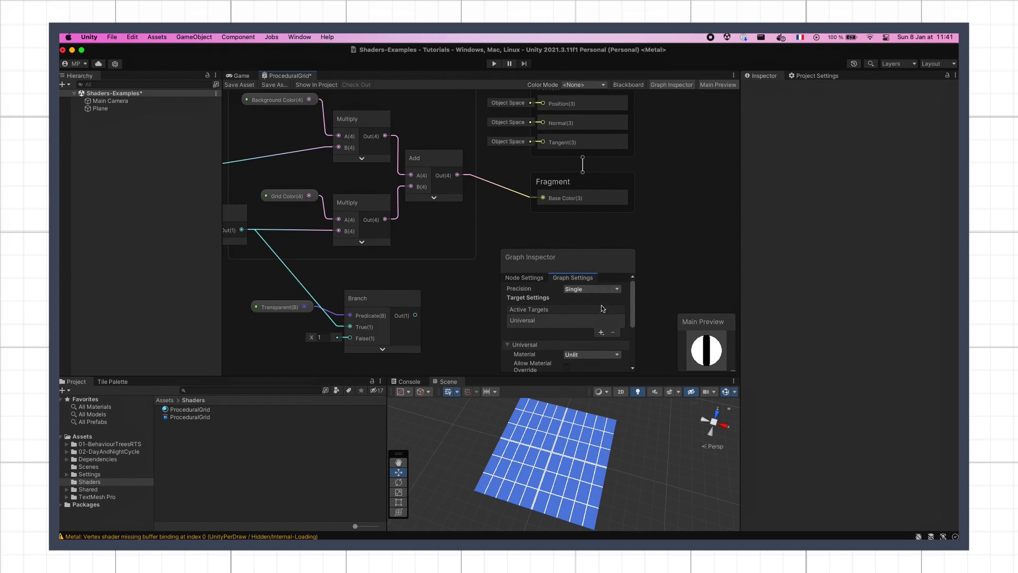
pyautogui.scroll(-3, 604, 307)
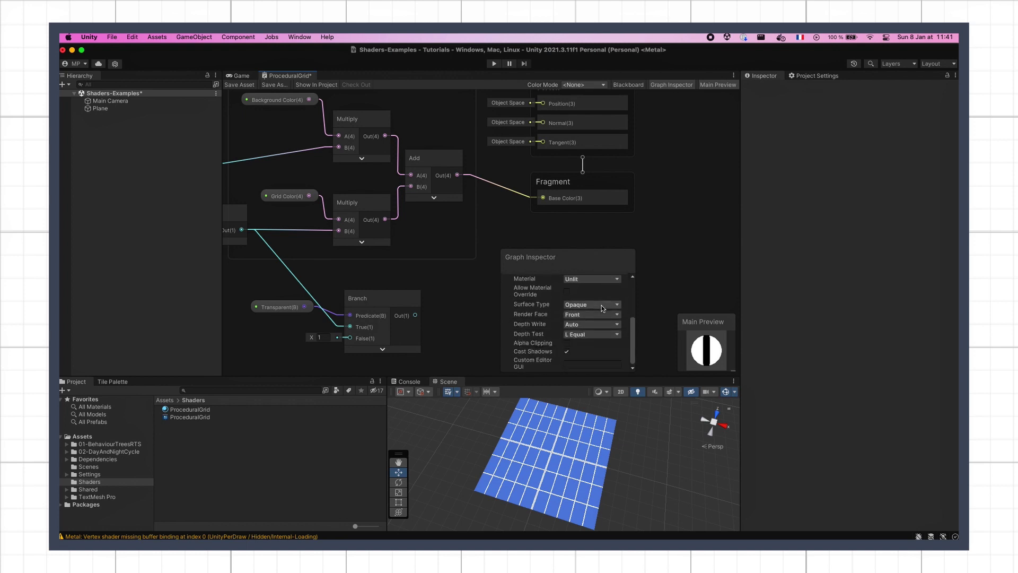
pyautogui.click(567, 342)
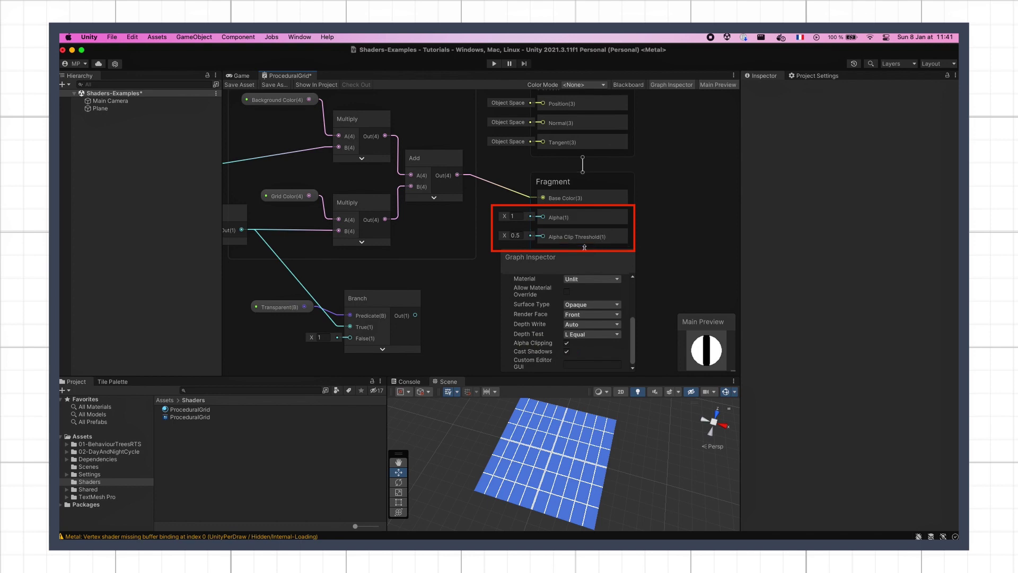
pyautogui.click(671, 85)
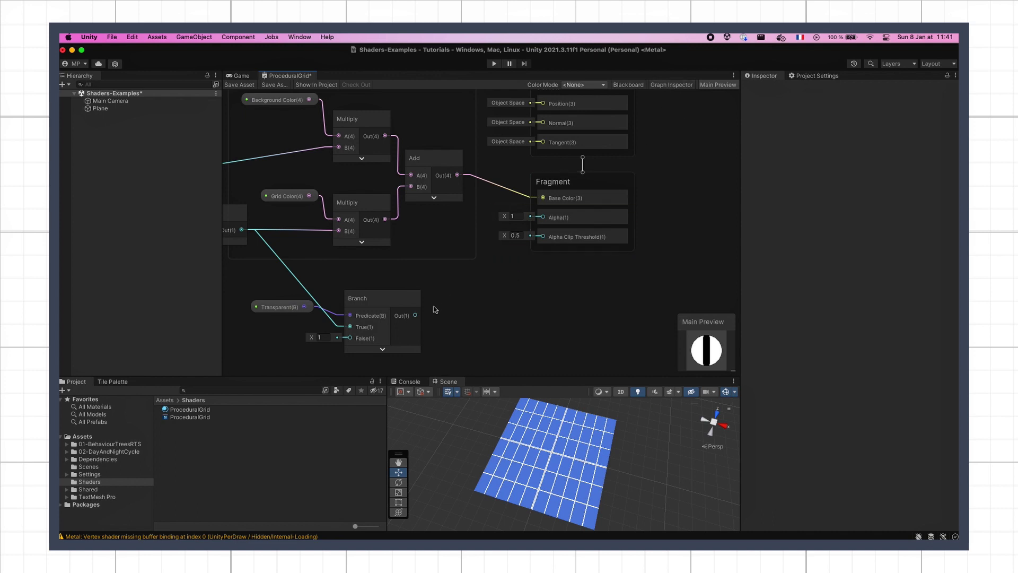
# Connect the Branch output to the Fragment Alpha and set the Alpha Clip Threshold to 1
pyautogui.moveTo(416, 315); pyautogui.dragTo(548, 218)
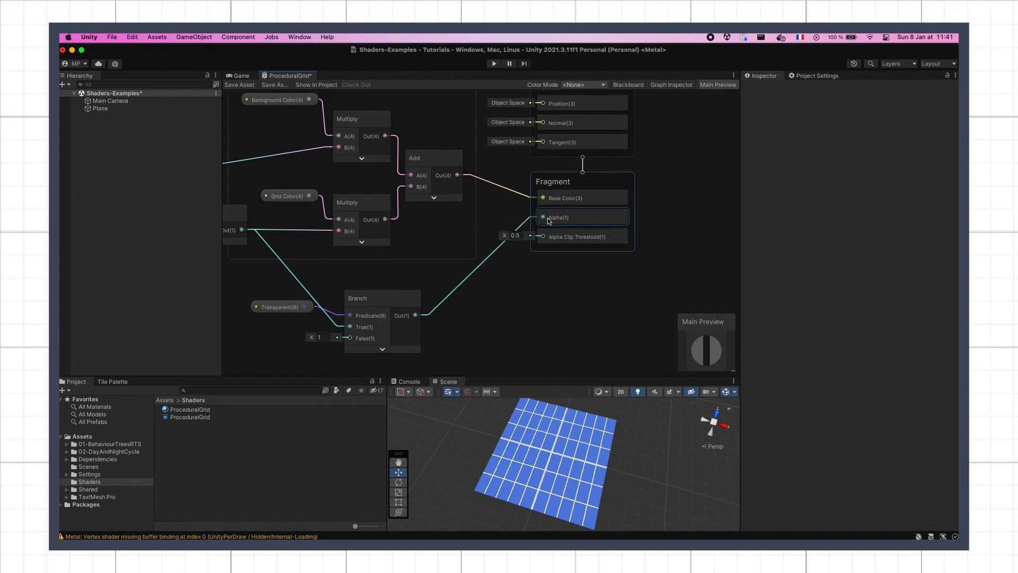
pyautogui.click(518, 235)
pyautogui.write('1')
pyautogui.click(544, 264)
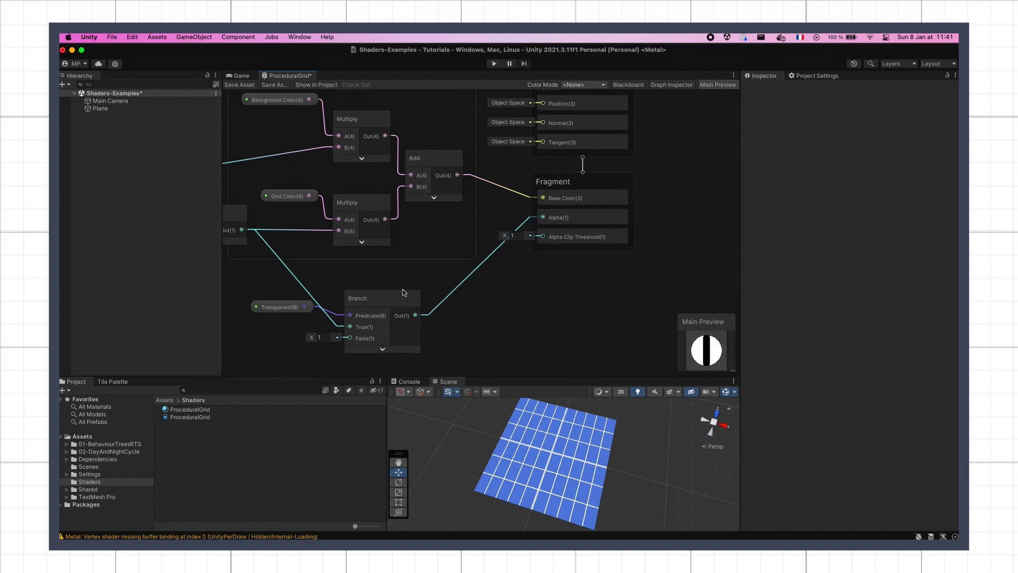
# Move the Transparent property above the Branch node and group both as Apply Alpha Clipping
pyautogui.moveTo(394, 268); pyautogui.dragTo(498, 270, button='middle')
pyautogui.moveTo(399, 307); pyautogui.dragTo(505, 285)
pyautogui.keyDown('shift'); pyautogui.click(493, 314); pyautogui.keyUp('shift')
pyautogui.press('super+g')
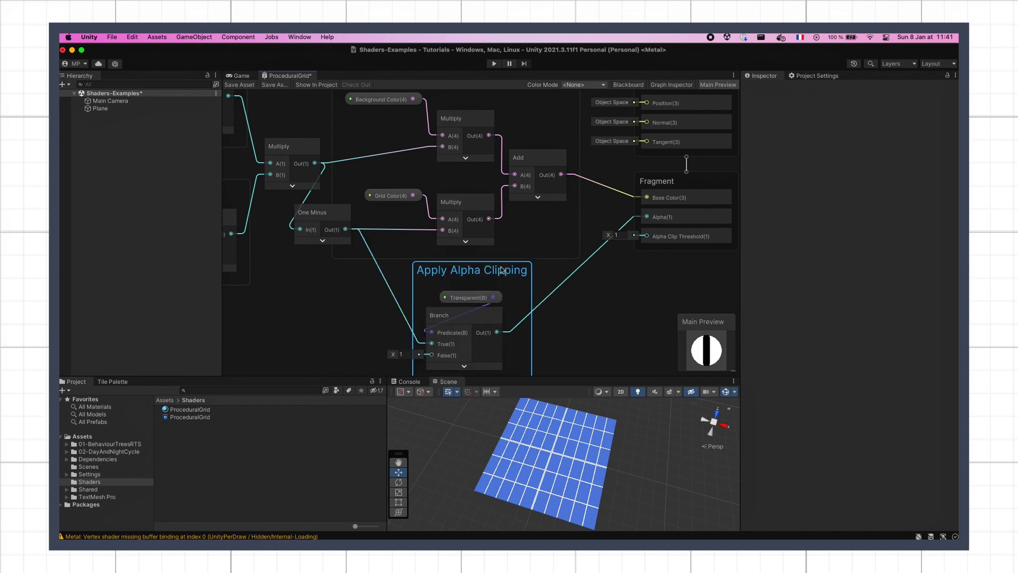
# Move the One Minus node beside the Apply Alpha Clipping group and save the shader asset
pyautogui.scroll(-2, 362, 235)
pyautogui.moveTo(362, 234); pyautogui.dragTo(388, 288)
pyautogui.click(239, 84)
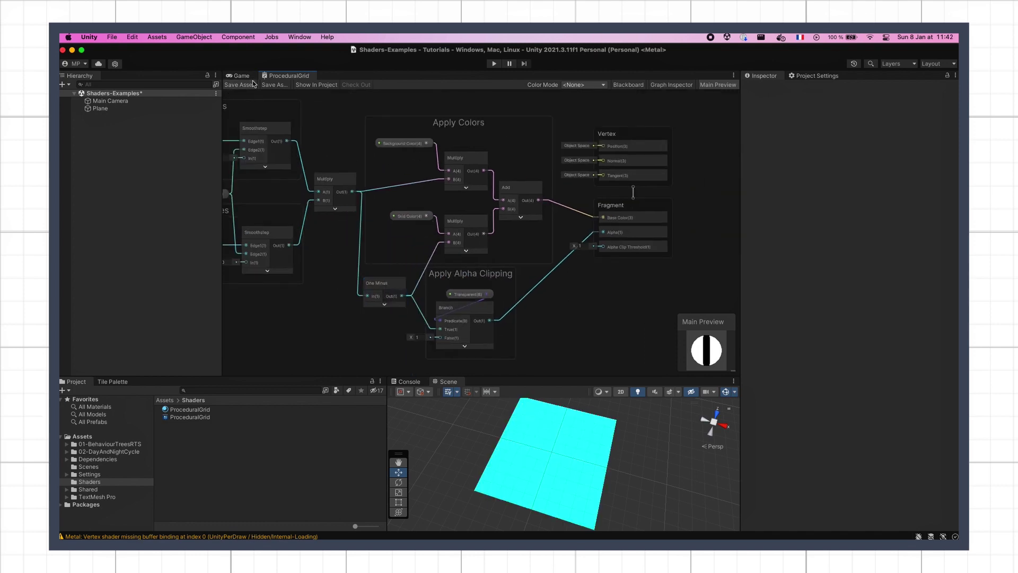
# Select the plane and turn on Transparent in its Procedural Grid material
pyautogui.click(583, 436)
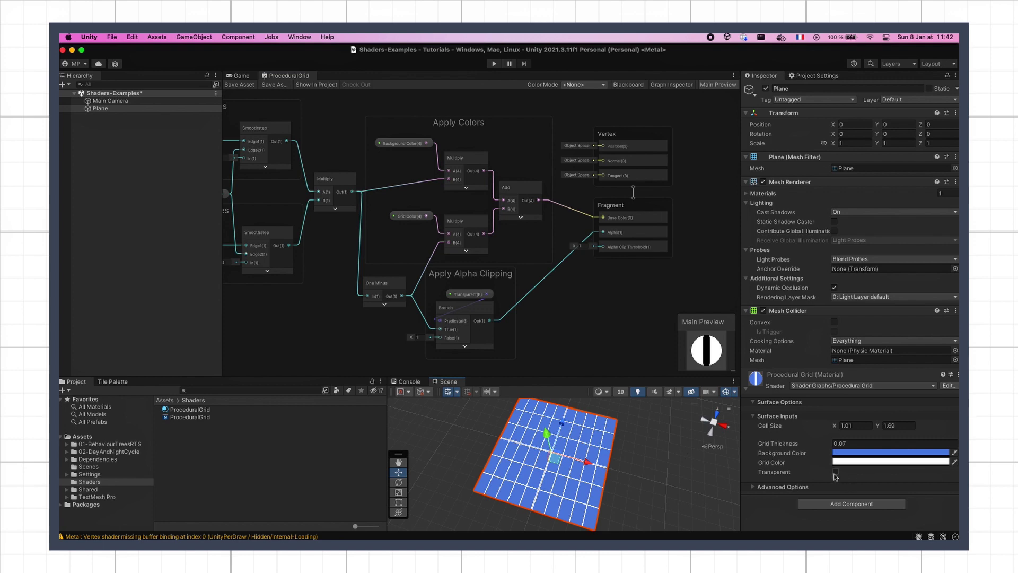
pyautogui.click(836, 472)
pyautogui.click(673, 469)
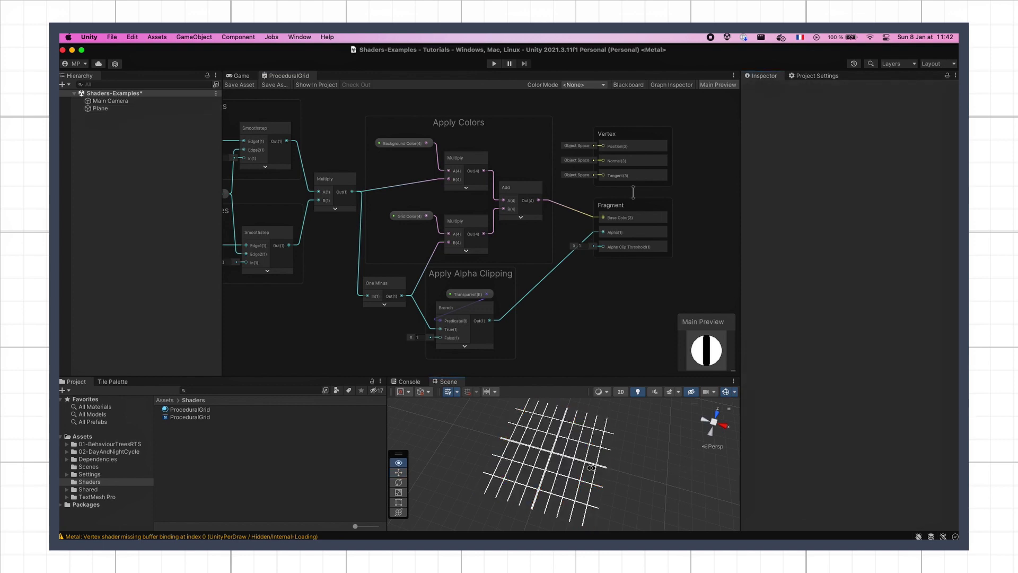
pyautogui.keyDown('alt'); pyautogui.moveTo(592, 468); pyautogui.dragTo(574, 450); pyautogui.keyUp('alt')
# Set the plane material's Cell Size to 1.64 by 1.6, Grid Thickness to 0.23 and Grid Color to red
pyautogui.click(567, 457)
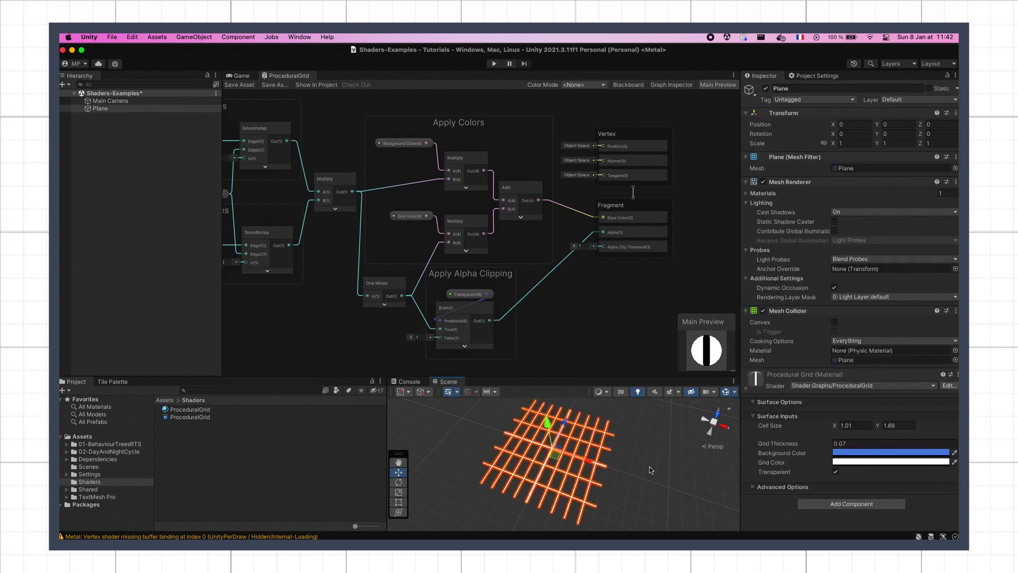
pyautogui.moveTo(834, 428); pyautogui.dragTo(838, 444)
pyautogui.click(836, 462)
pyautogui.moveTo(902, 375); pyautogui.dragTo(908, 383)
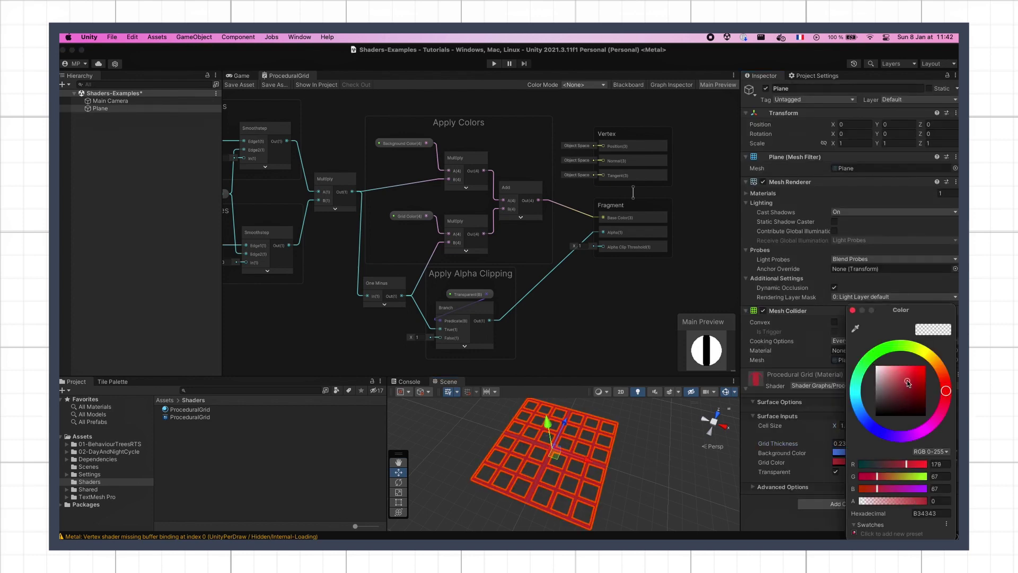
pyautogui.click(667, 457)
pyautogui.moveTo(667, 457)
pyautogui.keyDown('alt'); pyautogui.mouseDown()
pyautogui.moveTo(665, 402)
pyautogui.moveTo(654, 433)
pyautogui.moveTo(666, 450)
pyautogui.mouseUp(); pyautogui.keyUp('alt')
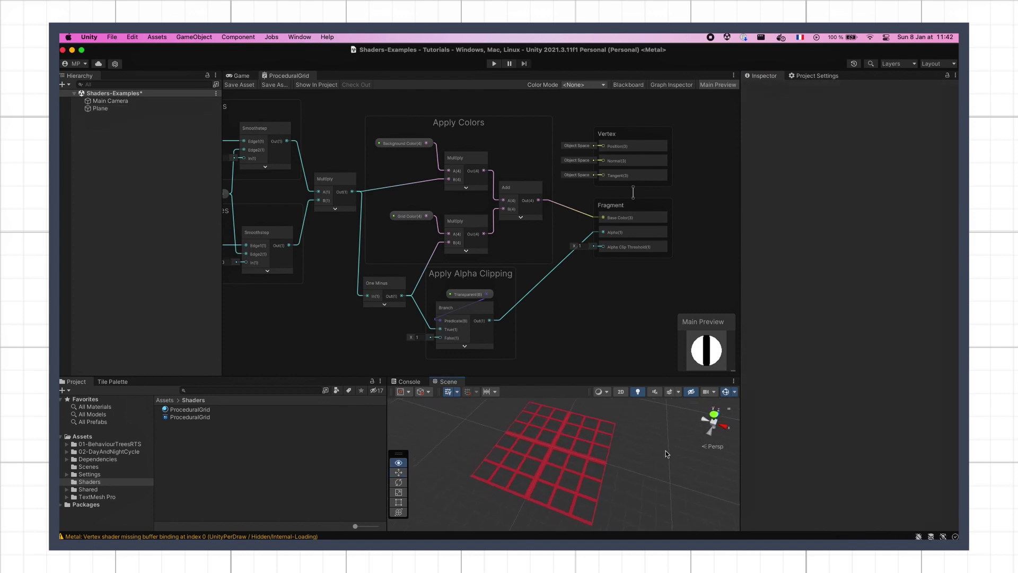
# Turn off the Transparent option on the plane's Procedural Grid material
pyautogui.click(593, 453)
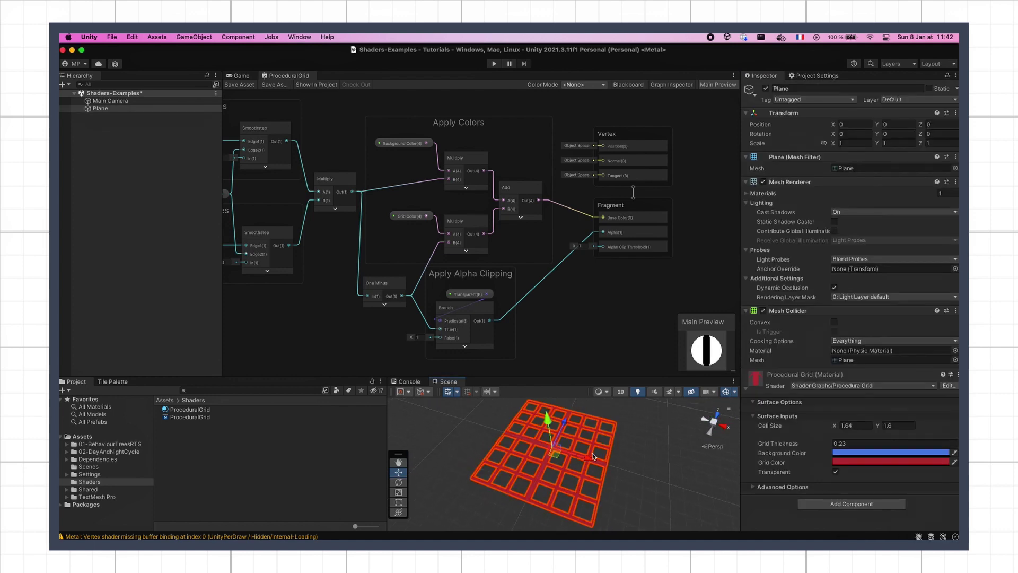
pyautogui.click(835, 472)
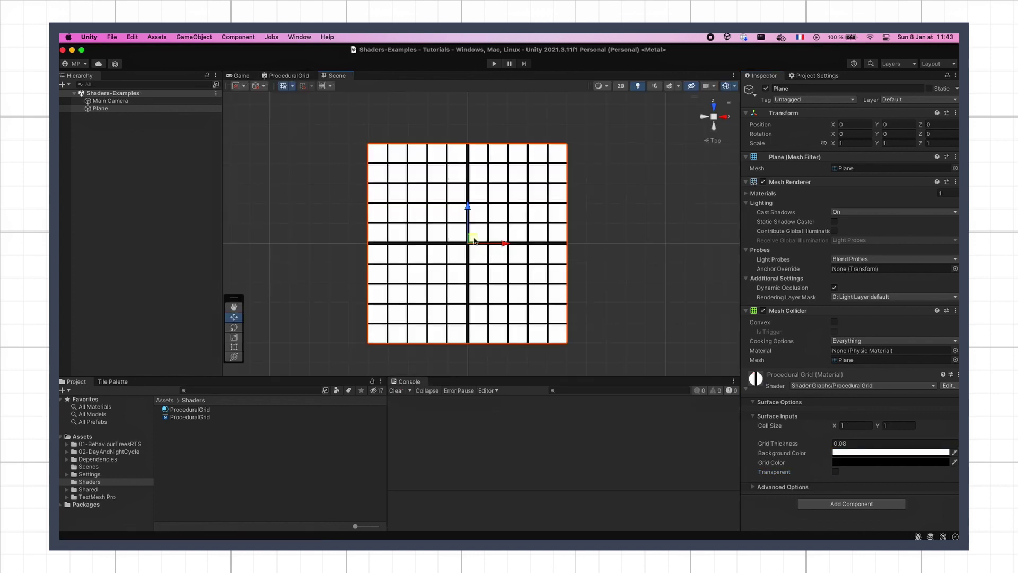
# Move the plane to about X 1.12, Z 0.5 and reset its X and Z position to 0
pyautogui.moveTo(472, 241); pyautogui.dragTo(497, 232)
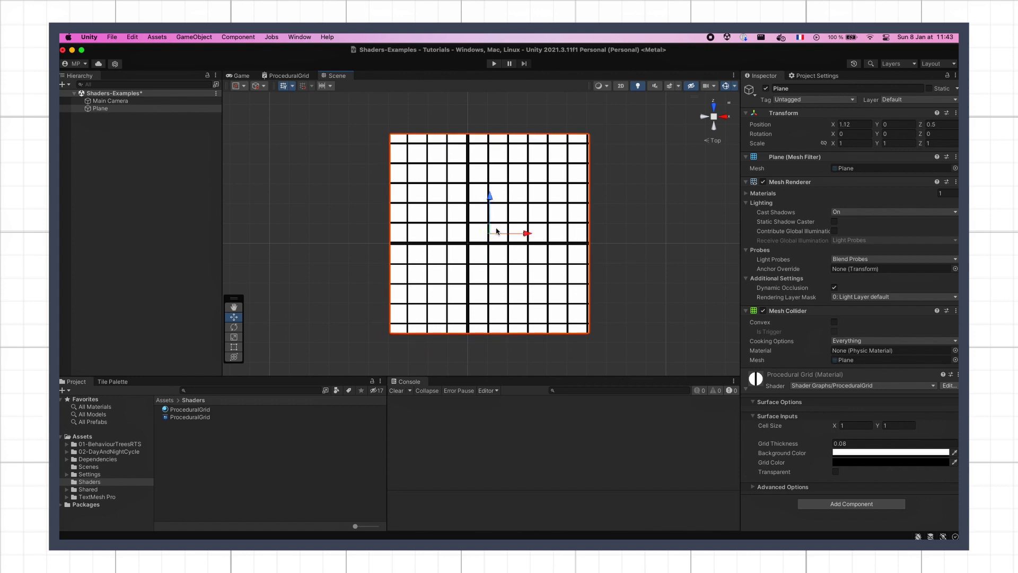
pyautogui.click(854, 124)
pyautogui.write('0')
pyautogui.click(942, 125)
pyautogui.write('0')
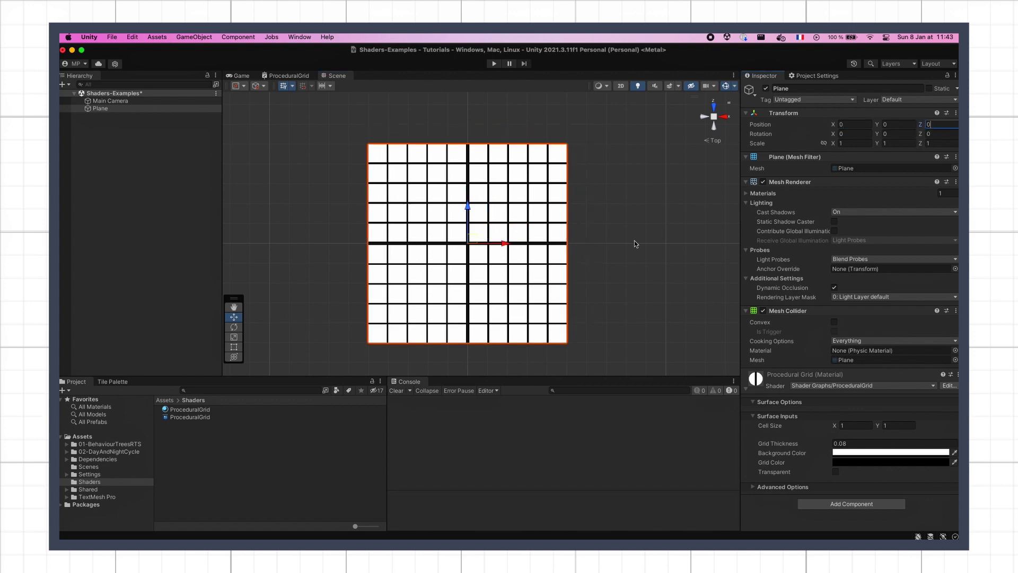
# Set the plane material's Cell Size to about 1.06 by 1.45 and its Grid Thickness to about 0.11
pyautogui.keyDown('alt'); pyautogui.moveTo(635, 243); pyautogui.dragTo(647, 318); pyautogui.keyUp('alt')
pyautogui.moveTo(797, 447); pyautogui.dragTo(843, 427)
pyautogui.moveTo(878, 427); pyautogui.dragTo(889, 426)
# Change the plane material's Background Color to blue and its Grid Color to white
pyautogui.click(887, 453)
pyautogui.click(911, 380)
pyautogui.click(839, 463)
pyautogui.click(880, 365)
pyautogui.click(702, 363)
pyautogui.keyDown('alt'); pyautogui.moveTo(589, 313); pyautogui.dragTo(551, 279); pyautogui.keyUp('alt')
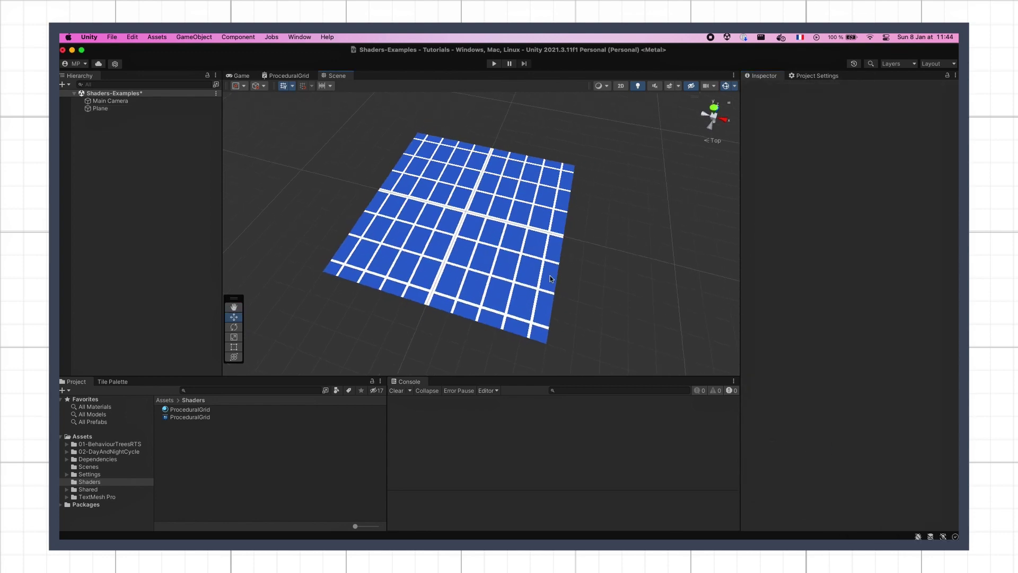
# Enable the Transparent option on the plane's material and deselect the plane
pyautogui.click(550, 279)
pyautogui.click(655, 313)
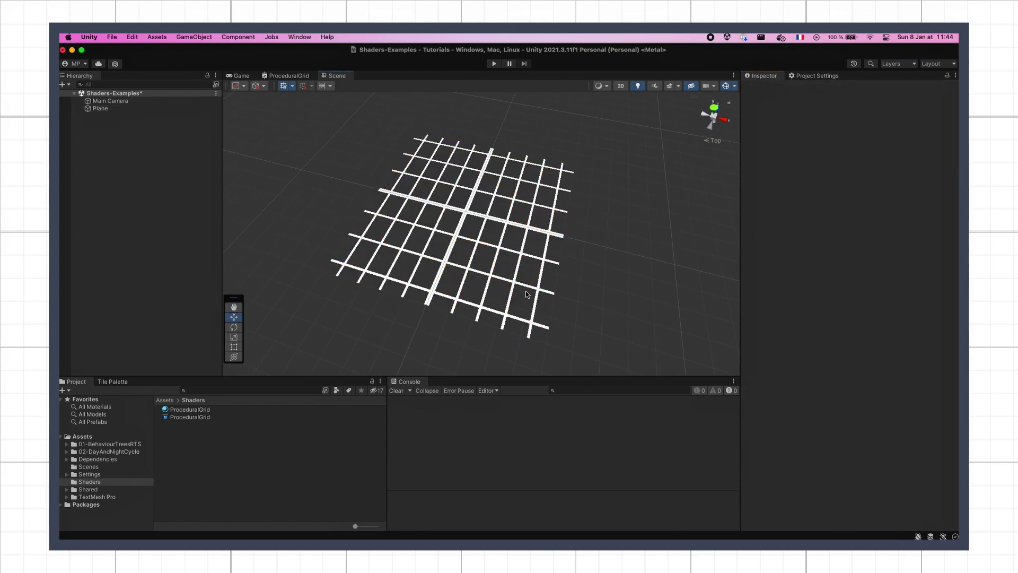